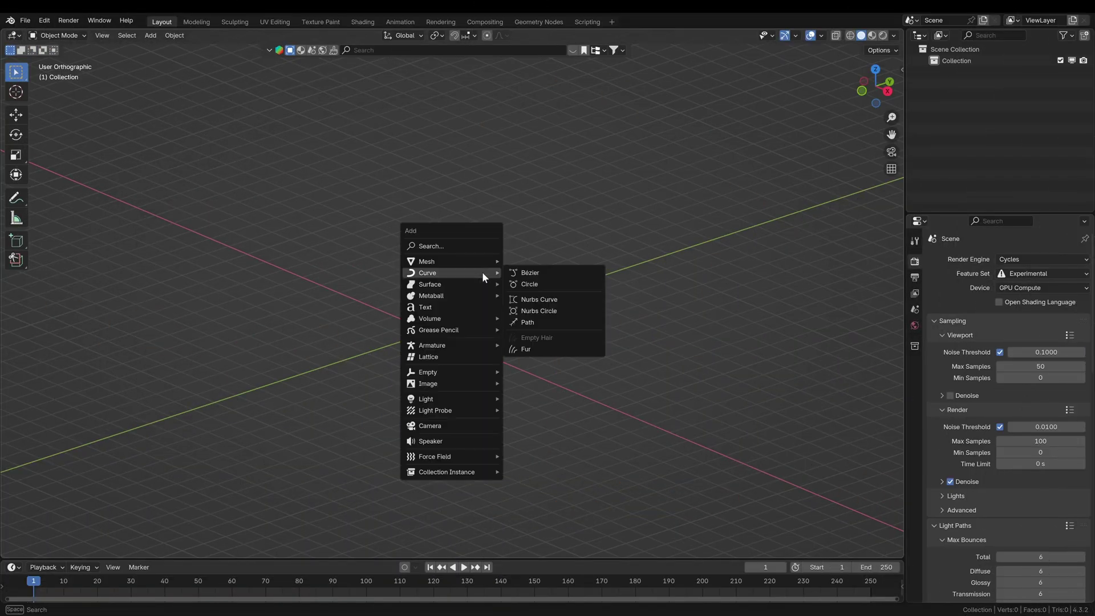
Add a NURBS path at the origin and, viewed from the top, move its positive-X end point outward and slightly toward positive Y
{"action": "left_click", "coordinate": [534, 322]}
{"action": "key", "text": "Tab"}
{"action": "middle_click_drag", "start_coordinate": [529, 325], "coordinate": [485, 347]}
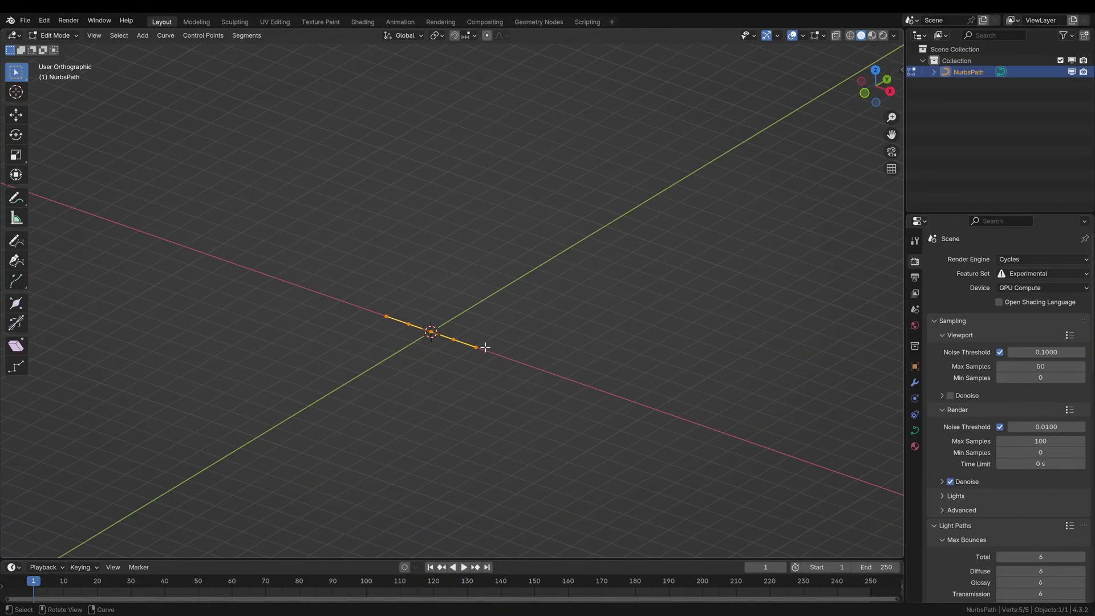
{"action": "key", "text": "KP_7"}
{"action": "left_click", "coordinate": [489, 332]}
{"action": "scroll", "coordinate": [518, 369], "scroll_direction": "down", "scroll_amount": 2}
{"action": "key", "text": "g"}
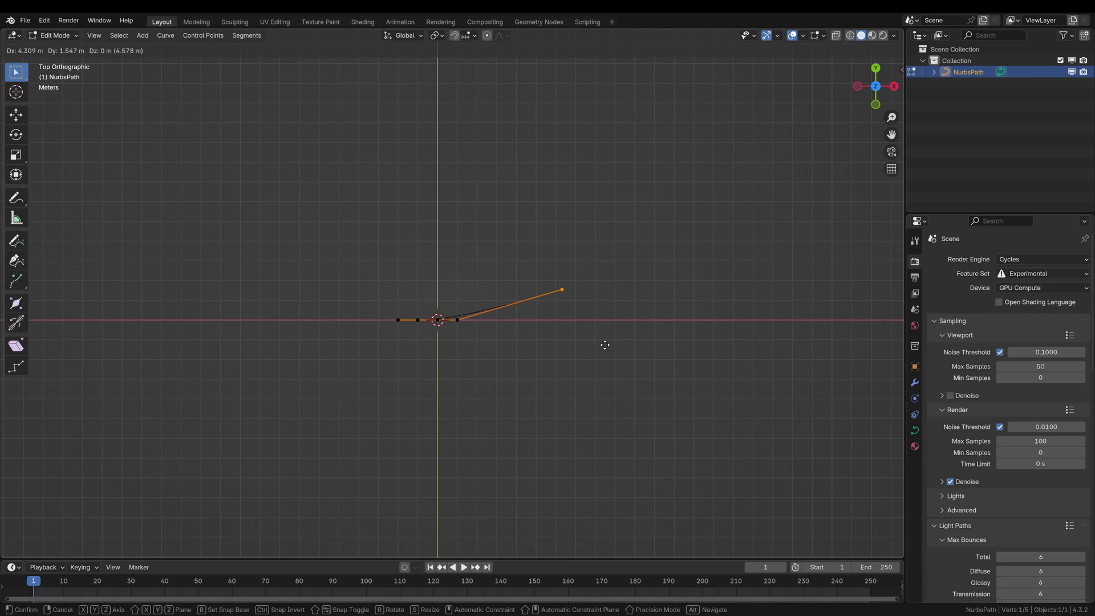
{"action": "left_click", "coordinate": [607, 346]}
Extrude the path's end point repeatedly into a wide counter-clockwise spiral that finishes far out in the positive X and Y direction
{"action": "key", "text": "e"}
{"action": "left_click", "coordinate": [619, 218]}
{"action": "key", "text": "e"}
{"action": "left_click", "coordinate": [445, 172]}
{"action": "key", "text": "e"}
{"action": "left_click", "coordinate": [291, 179]}
{"action": "key", "text": "e"}
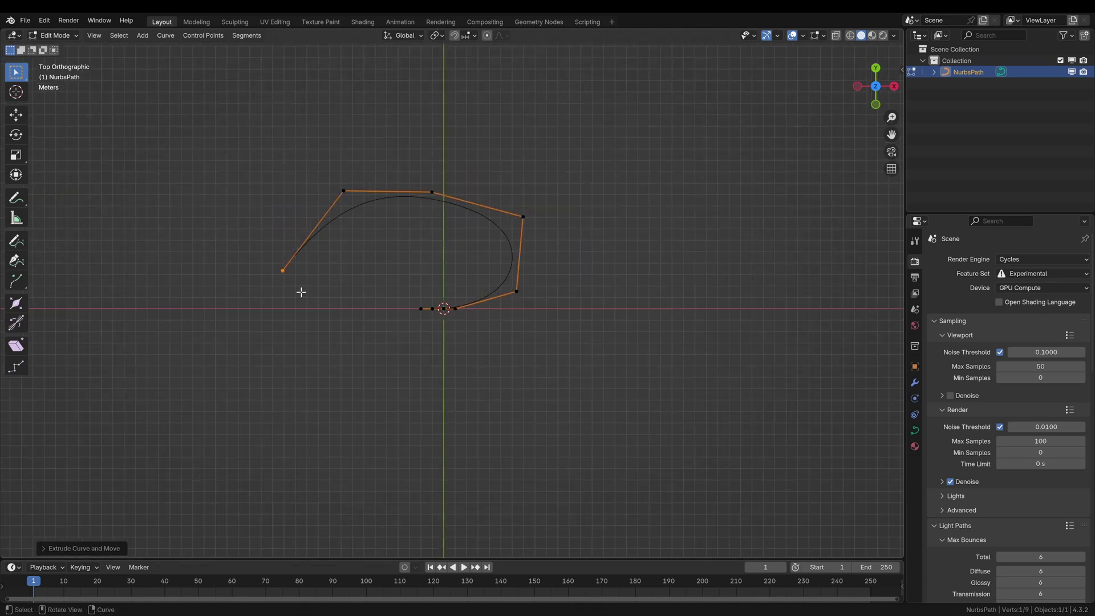
{"action": "key", "text": "e"}
{"action": "left_click", "coordinate": [293, 369]}
{"action": "key", "text": "e"}
{"action": "left_click", "coordinate": [342, 450]}
{"action": "key", "text": "e"}
{"action": "left_click", "coordinate": [497, 489]}
{"action": "key", "text": "e"}
{"action": "left_click", "coordinate": [666, 467]}
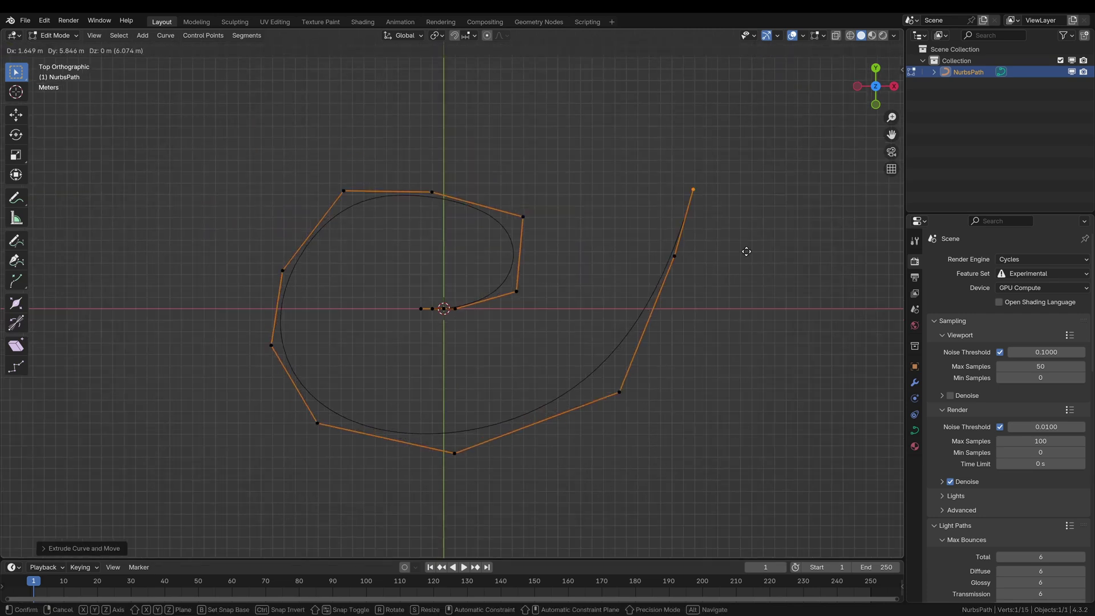
{"action": "left_click", "coordinate": [802, 172]}
{"action": "key", "text": "Tab"}
{"action": "middle_click_drag", "start_coordinate": [547, 295], "coordinate": [470, 249]}
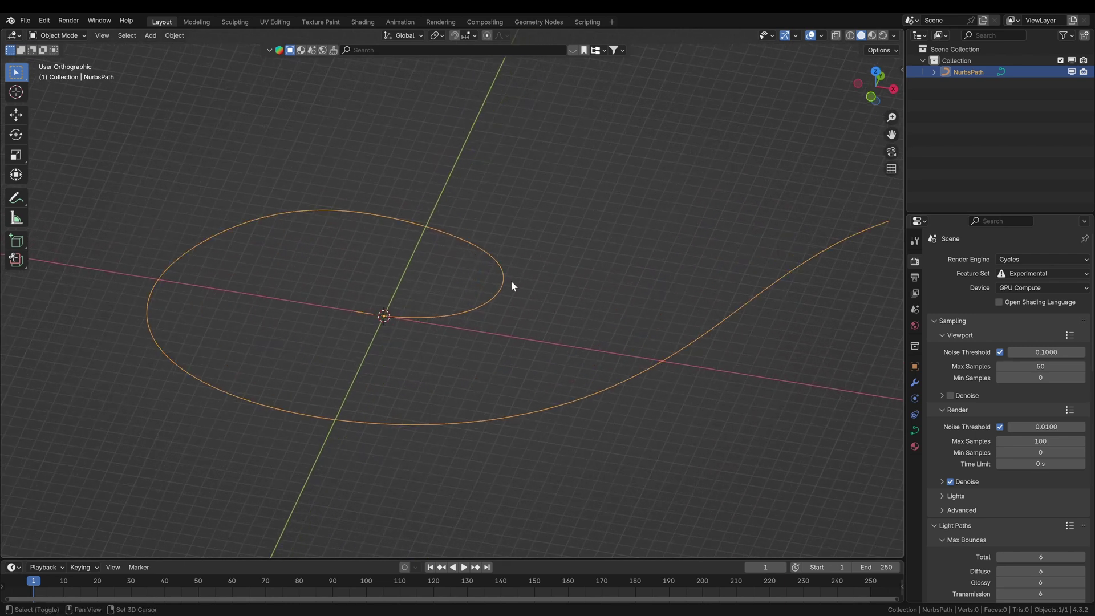
Add a mesh plane at the origin, viewed from the top
{"action": "key", "text": "KP_7"}
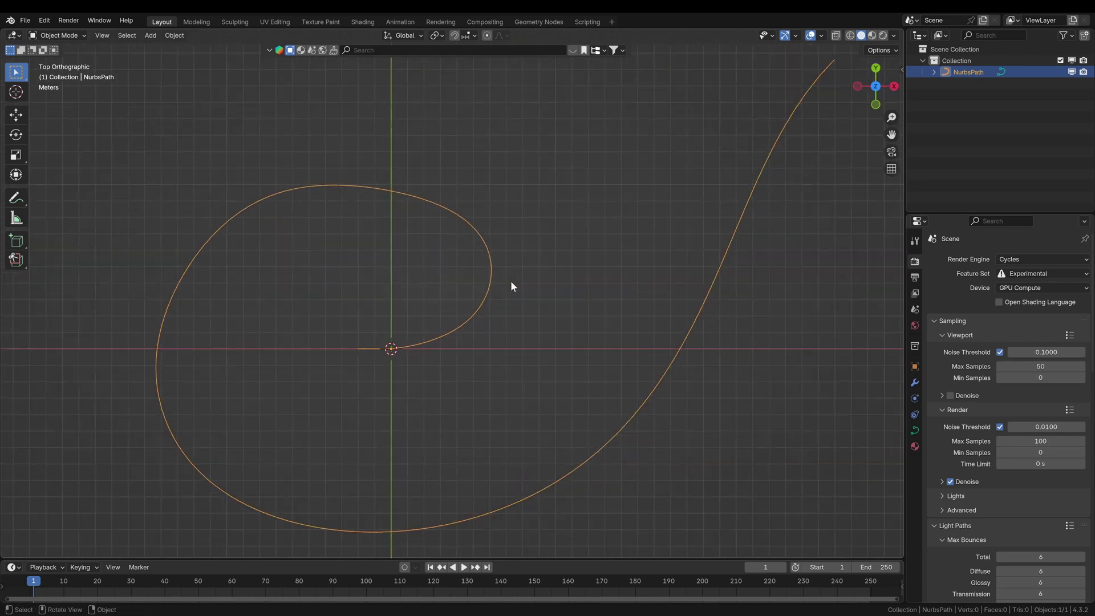
{"action": "scroll", "coordinate": [456, 263], "scroll_direction": "up", "scroll_amount": 4}
{"action": "key", "text": "shift+a"}
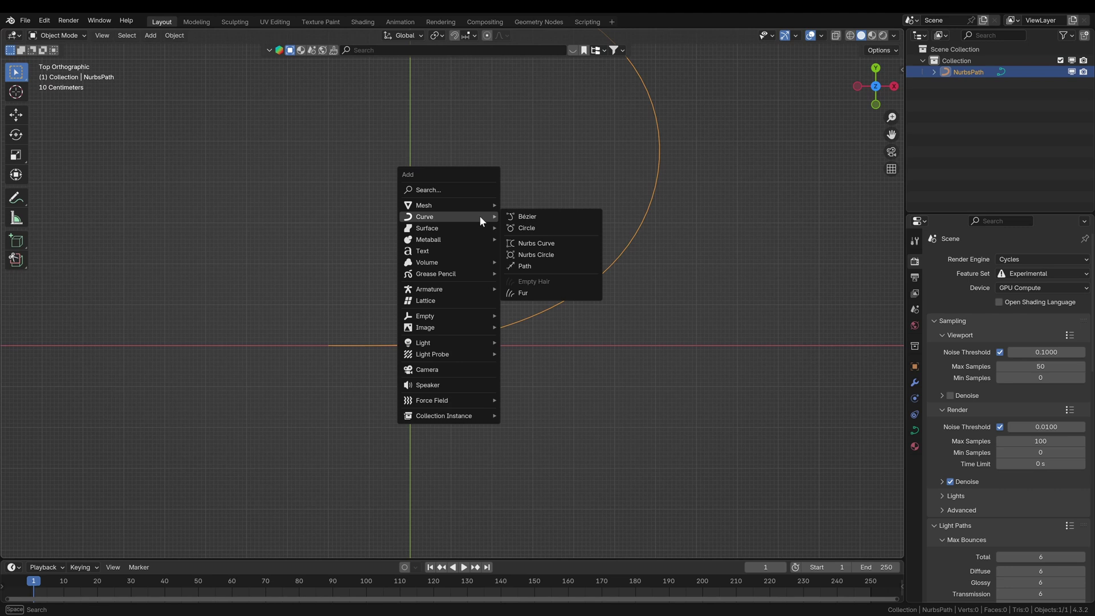
{"action": "mouse_move", "coordinate": [475, 205]}
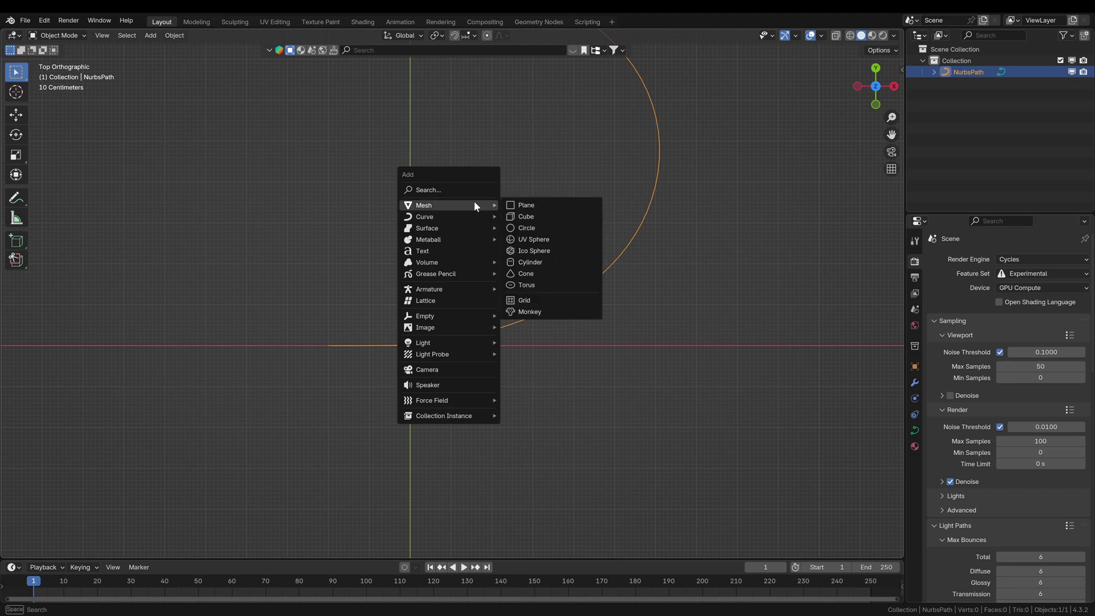
{"action": "left_click", "coordinate": [529, 204]}
Add a Mirror modifier to the plane
{"action": "left_click", "coordinate": [915, 383]}
{"action": "left_click", "coordinate": [978, 258]}
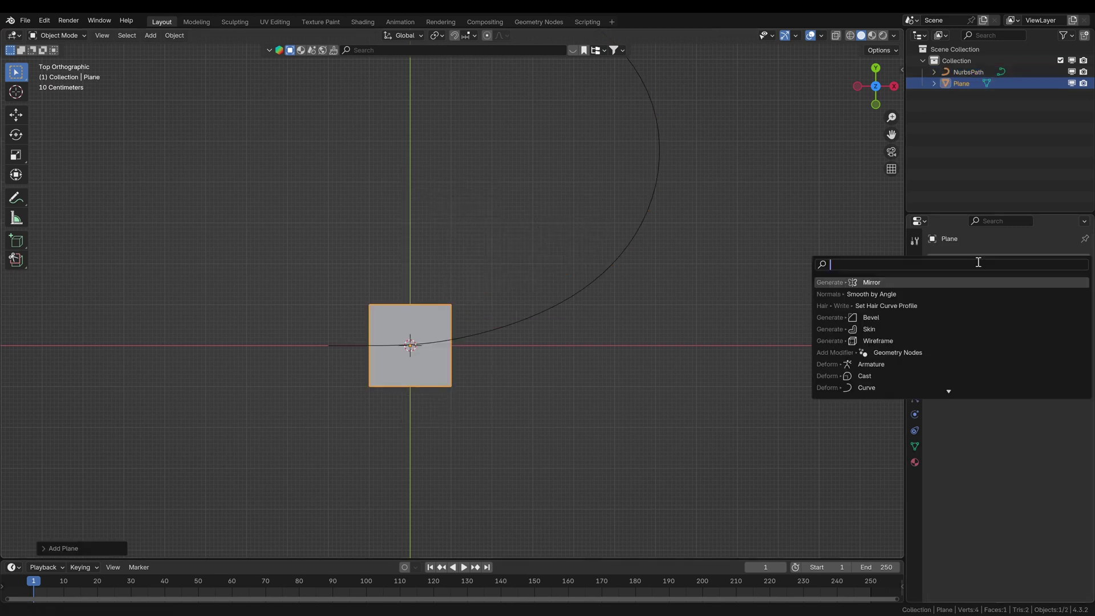
{"action": "type", "text": "mi"}
{"action": "key", "text": "Return"}
In Edit Mode, scale the plane down to a small square and move it along X to the negative side of the origin
{"action": "key", "text": "Tab"}
{"action": "key", "text": "s"}
{"action": "left_click", "coordinate": [426, 345]}
{"action": "scroll", "coordinate": [434, 348], "scroll_direction": "up", "scroll_amount": 5}
{"action": "key", "text": "g"}
{"action": "key", "text": "x"}
{"action": "left_click", "coordinate": [468, 413]}
Add two horizontal loop cuts across the small square and spread them apart along Y
{"action": "key", "text": "ctrl+r"}
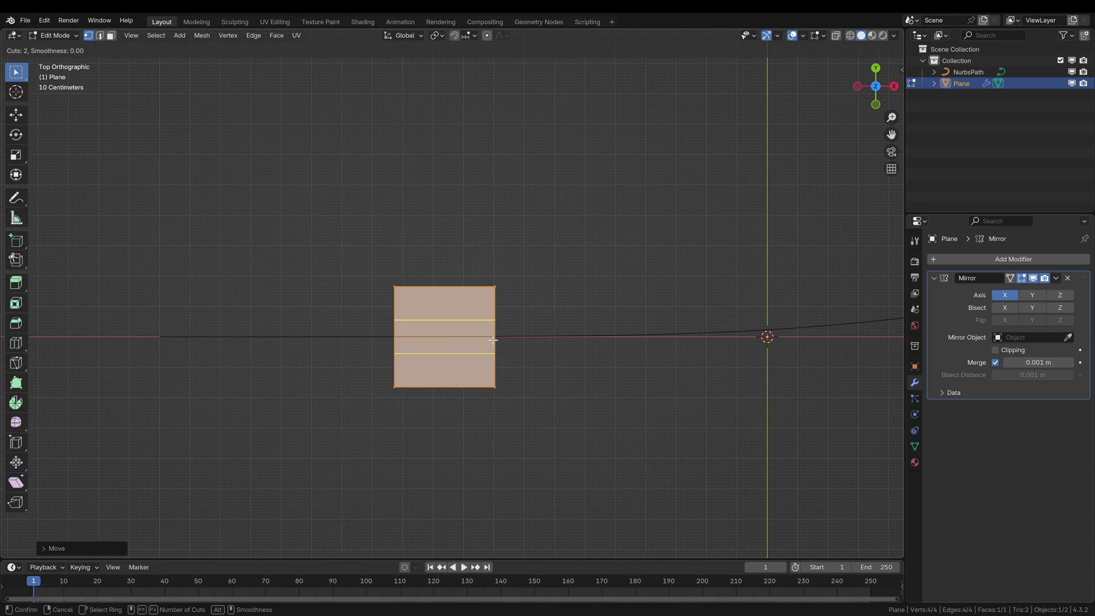
{"action": "double_click", "coordinate": [492, 340]}
{"action": "key", "text": "s"}
{"action": "key", "text": "y"}
{"action": "left_click", "coordinate": [575, 341]}
Add a middle loop cut scaled inward and bevel it with 5 segments to give the profile a rounded waist
{"action": "scroll", "coordinate": [536, 349], "scroll_direction": "up", "scroll_amount": 2}
{"action": "key", "text": "ctrl+r"}
{"action": "double_click", "coordinate": [516, 358]}
{"action": "key", "text": "s"}
{"action": "left_click", "coordinate": [517, 367]}
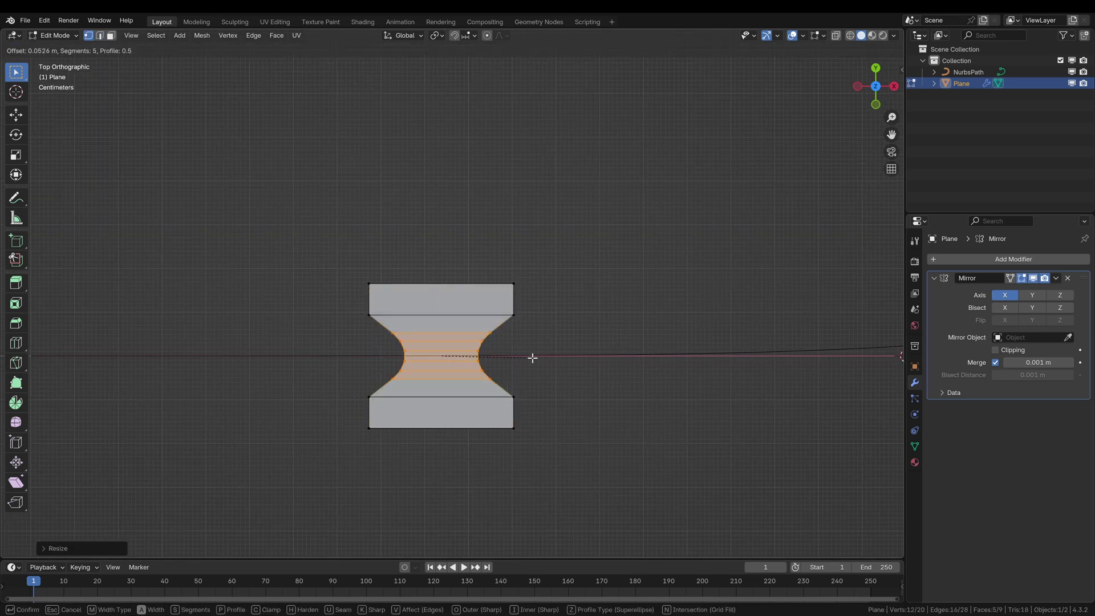
{"action": "left_click", "coordinate": [545, 363]}
Delete the interior horizontal edges so only the rail outline is left, and return to Object Mode
{"action": "key", "text": "x"}
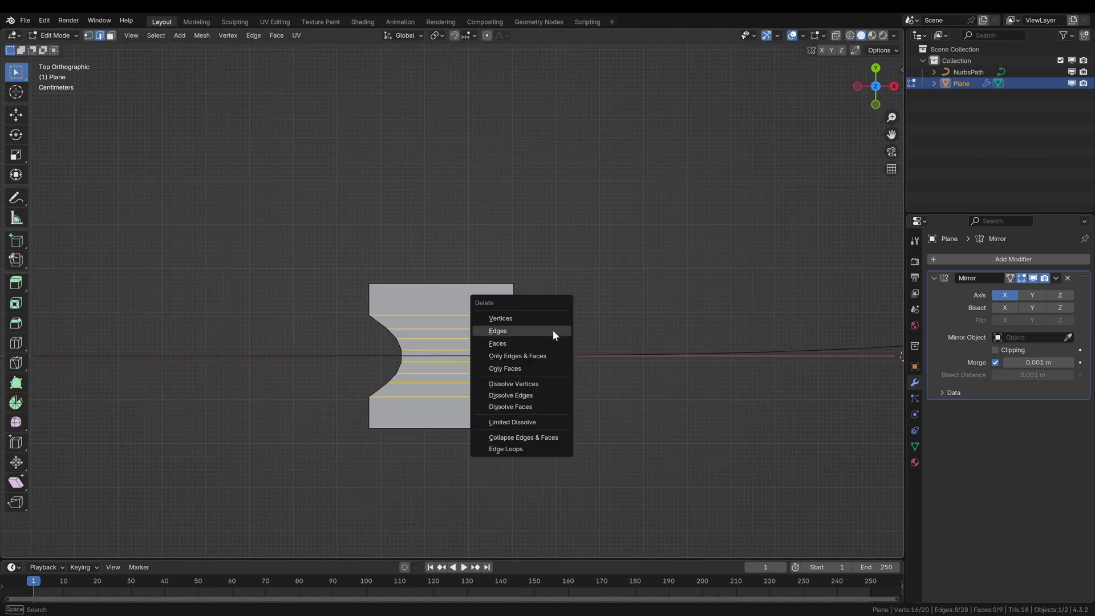
{"action": "left_click", "coordinate": [510, 333]}
{"action": "scroll", "coordinate": [512, 333], "scroll_direction": "down", "scroll_amount": 5}
{"action": "middle_click_drag", "start_coordinate": [666, 329], "coordinate": [521, 342], "text": "shift"}
{"action": "key", "text": "Tab"}
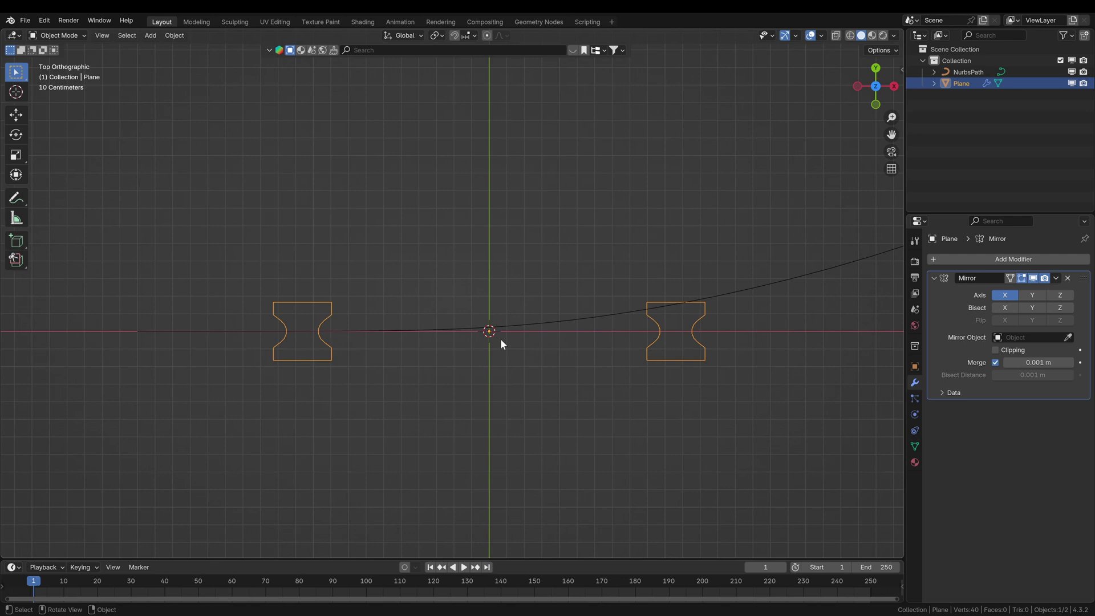
Convert the mirrored rail outline to a curve and check its points in Edit Mode
{"action": "right_click", "coordinate": [528, 303]}
{"action": "mouse_move", "coordinate": [528, 303]}
{"action": "left_click", "coordinate": [591, 315]}
{"action": "key", "text": "Tab"}
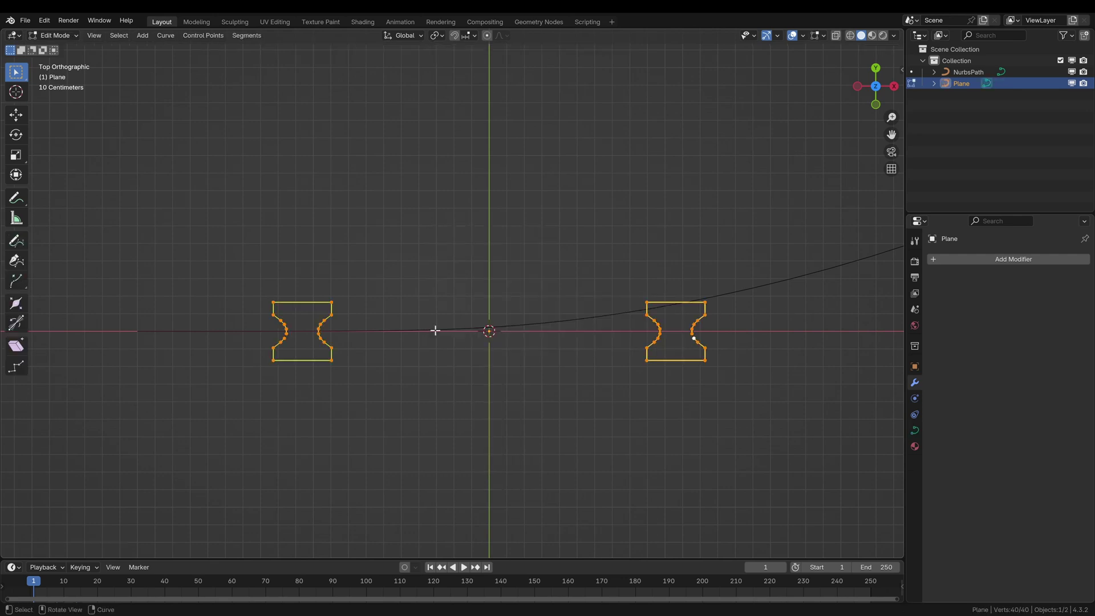
{"action": "key", "text": "Tab"}
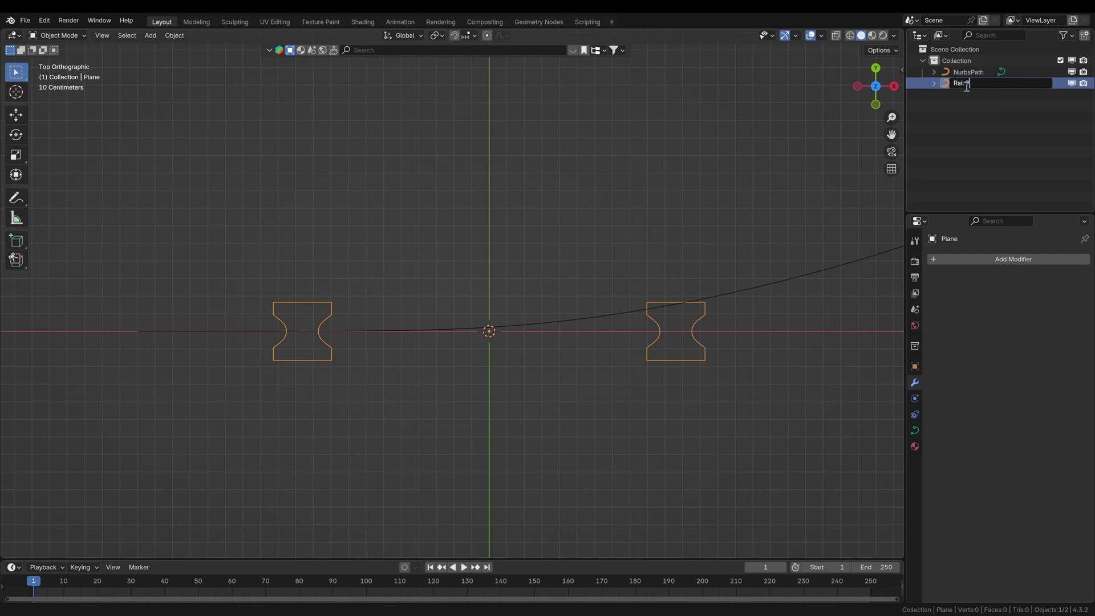
Rename the rail outline curve as Rail Profile and the NURBS path as Track
{"action": "double_click", "coordinate": [969, 73]}
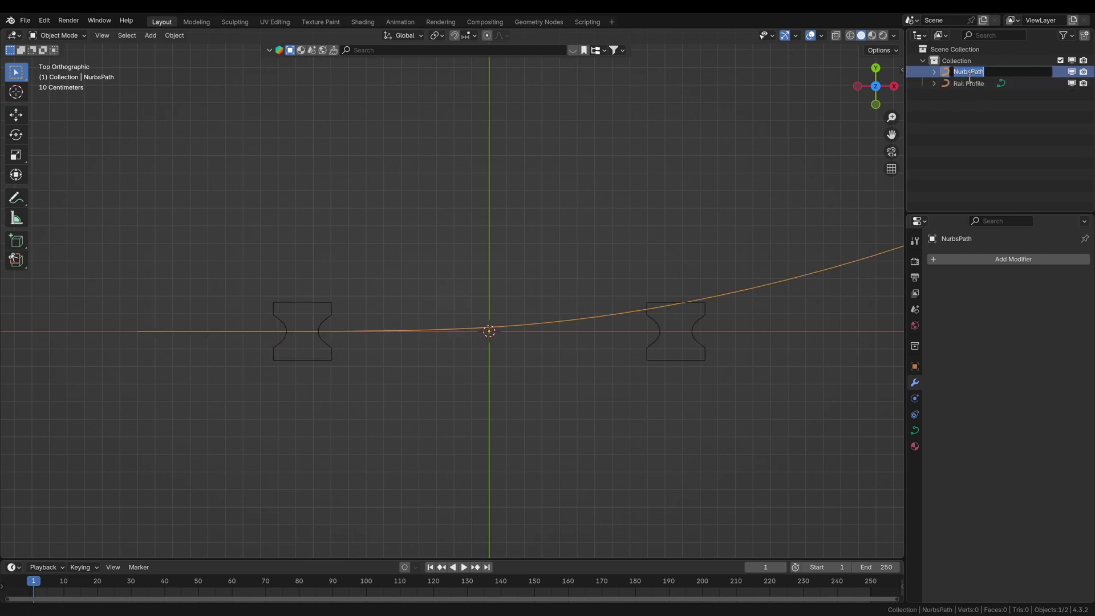
{"action": "type", "text": "Track"}
{"action": "key", "text": "Return"}
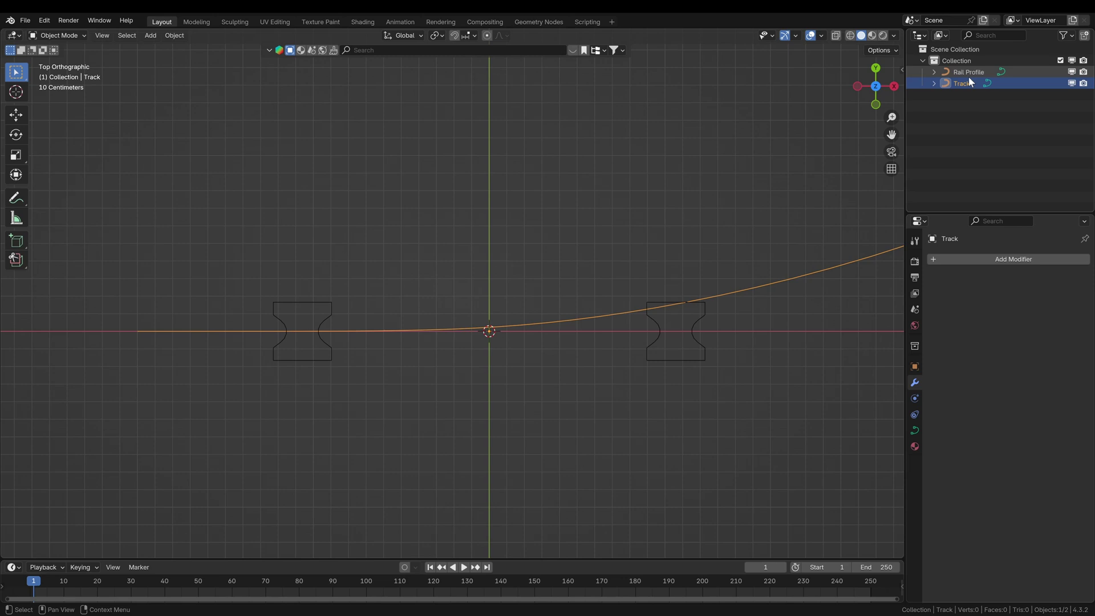
Split the viewport, show the Geometry Node Editor in the new area, and create a new geometry node tree on Track
{"action": "scroll", "coordinate": [570, 251], "scroll_direction": "down", "scroll_amount": 8}
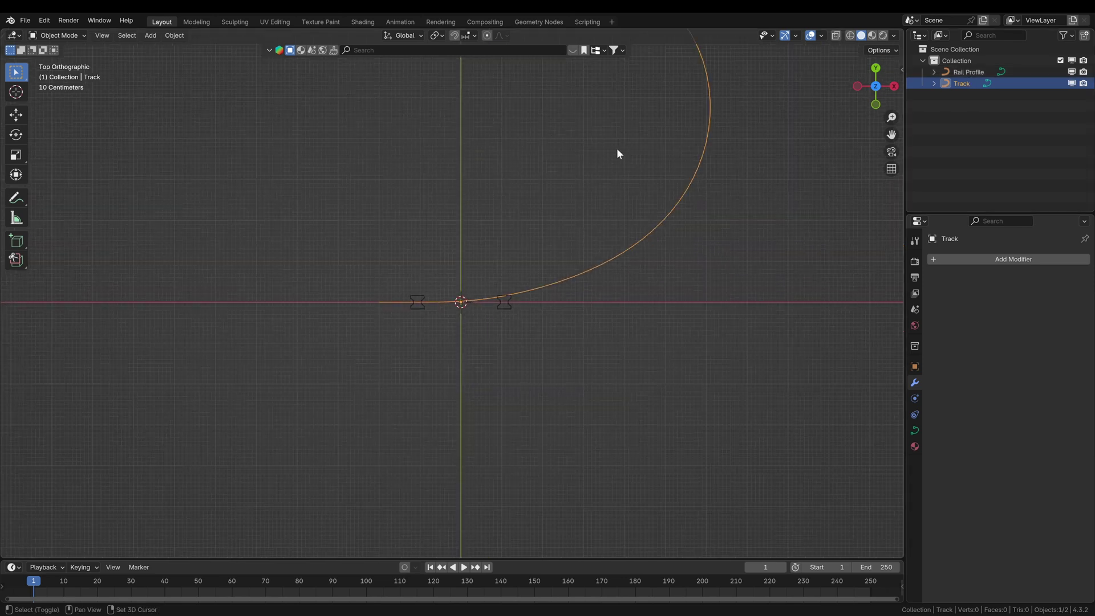
{"action": "scroll", "coordinate": [579, 263], "scroll_direction": "down", "scroll_amount": 3}
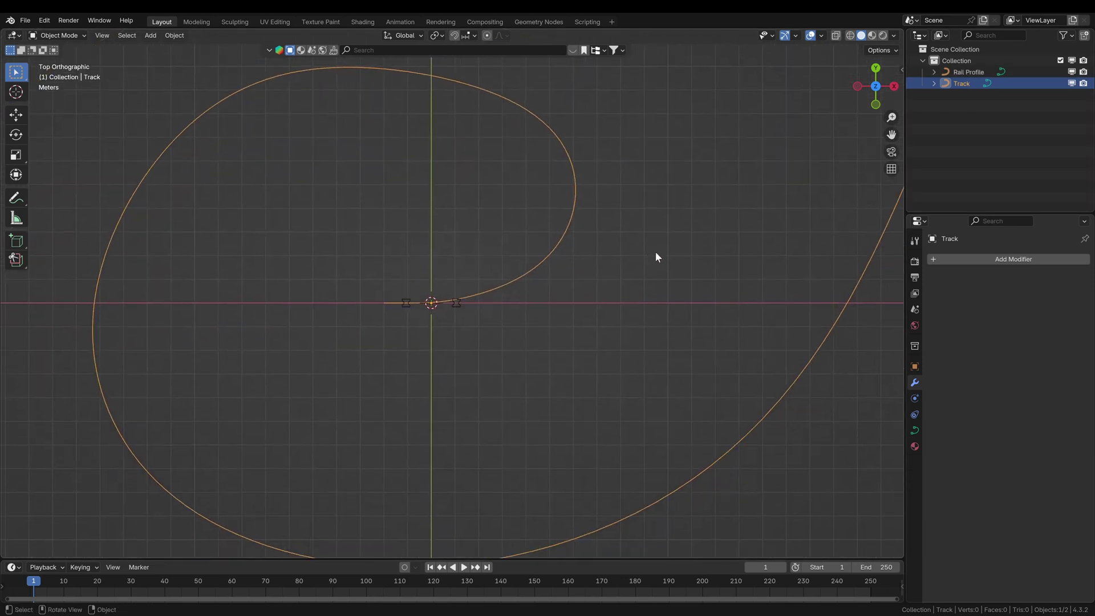
{"action": "left_click_drag", "start_coordinate": [900, 33], "coordinate": [446, 118]}
{"action": "left_click", "coordinate": [462, 35]}
{"action": "left_click", "coordinate": [489, 130]}
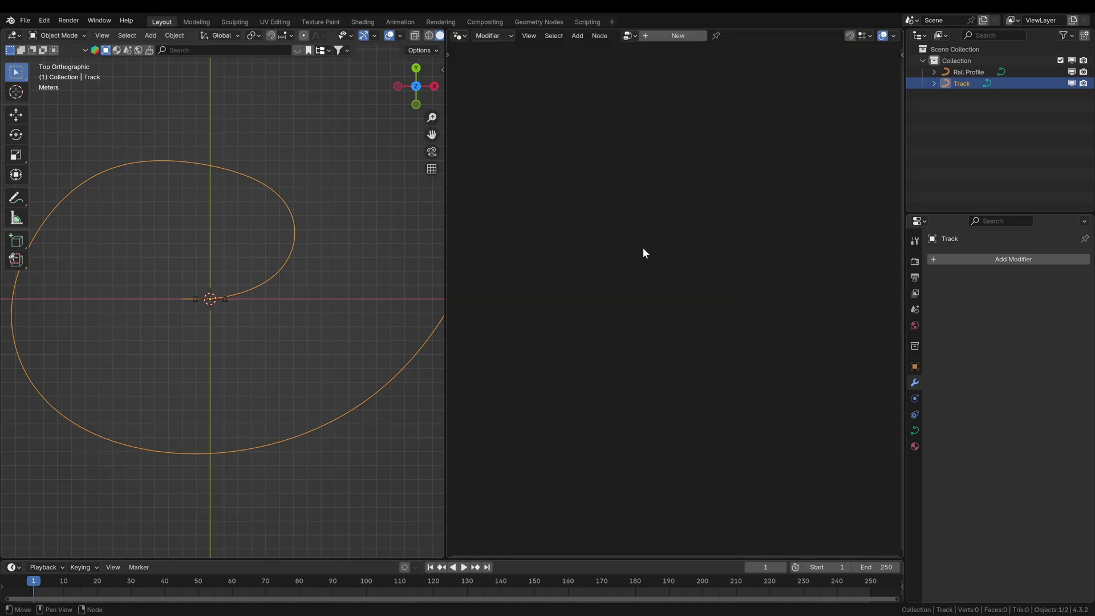
{"action": "middle_click_drag", "start_coordinate": [274, 240], "coordinate": [400, 240]}
{"action": "left_click", "coordinate": [678, 36]}
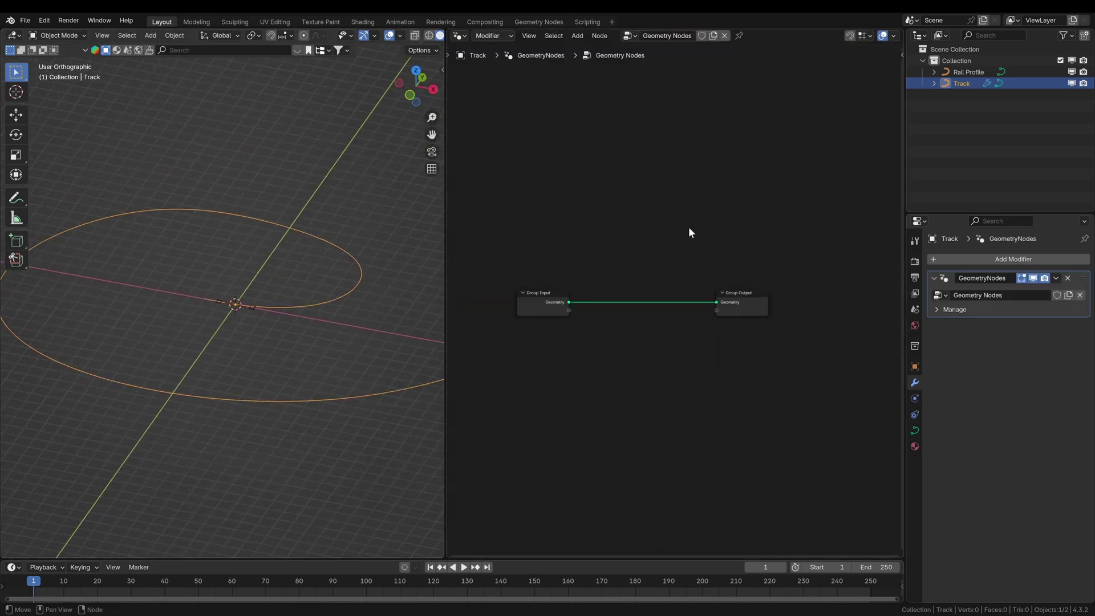
Insert a Curve to Mesh node between Group Input and Group Output
{"action": "key", "text": "shift+a"}
{"action": "type", "text": "curve to mesh"}
{"action": "key", "text": "Return"}
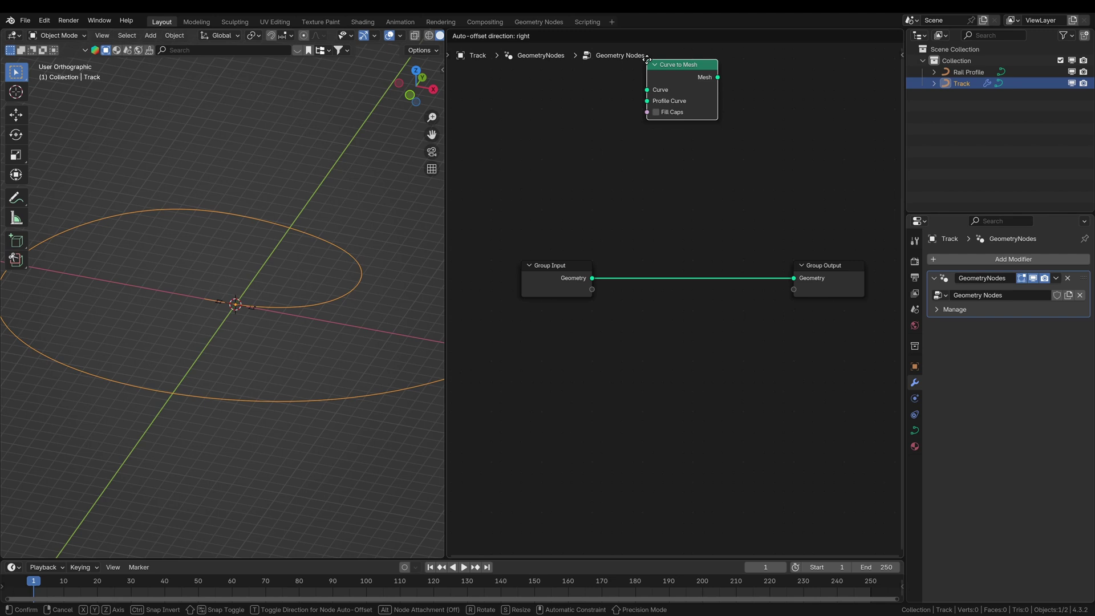
{"action": "left_click", "coordinate": [671, 236]}
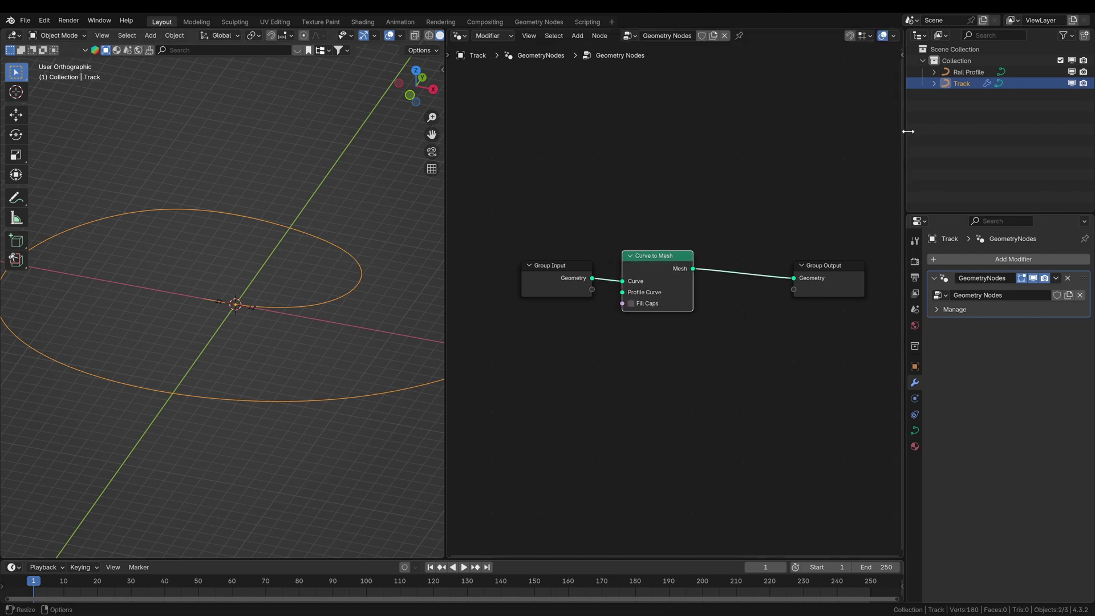
Bring Rail Profile into the node tree as an Object Info node and connect its Geometry to the Profile Curve input
{"action": "left_click_drag", "start_coordinate": [966, 73], "coordinate": [768, 200]}
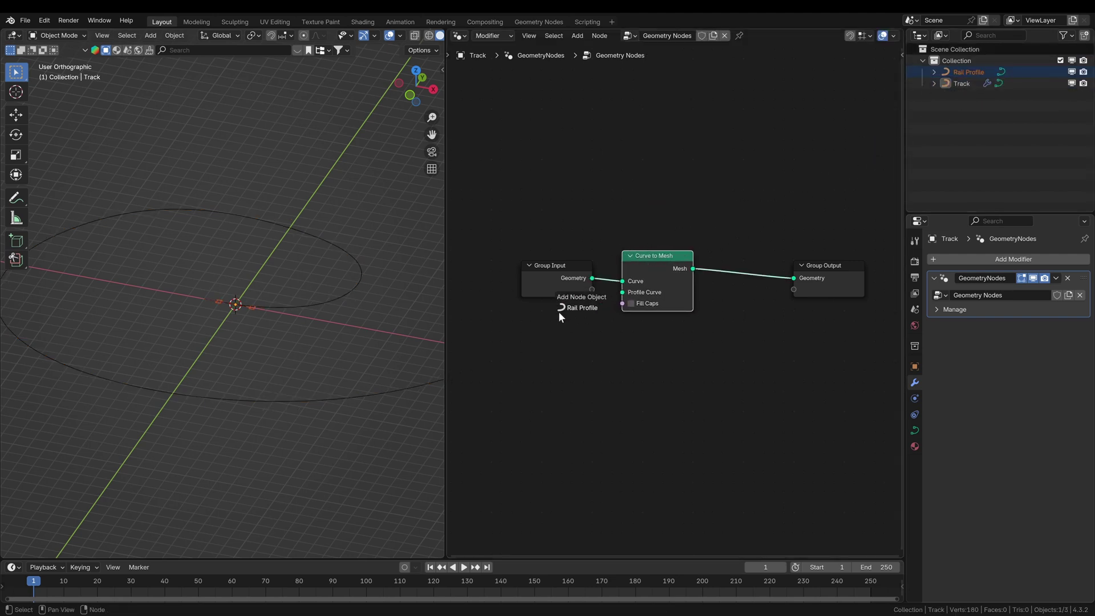
{"action": "left_click_drag", "start_coordinate": [528, 338], "coordinate": [526, 340]}
{"action": "left_click_drag", "start_coordinate": [582, 399], "coordinate": [602, 389]}
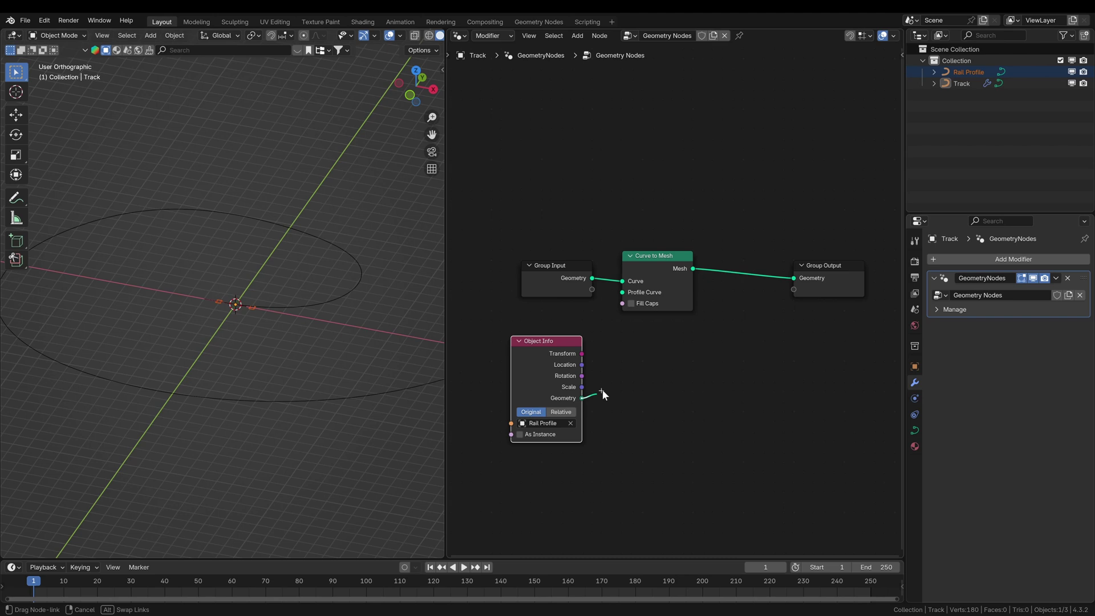
{"action": "left_click_drag", "start_coordinate": [622, 296], "coordinate": [622, 292]}
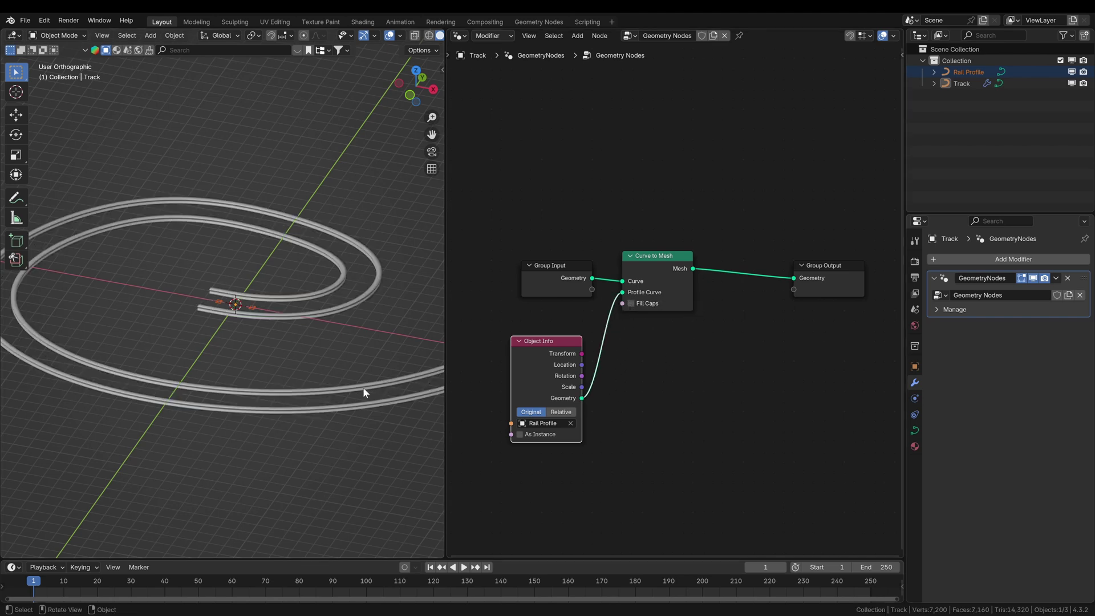
Insert a Join Geometry node after Curve to Mesh and connect the Group Input geometry to it as well
{"action": "scroll", "coordinate": [650, 273], "scroll_direction": "down", "scroll_amount": 6}
{"action": "middle_click_drag", "start_coordinate": [636, 220], "coordinate": [687, 270]}
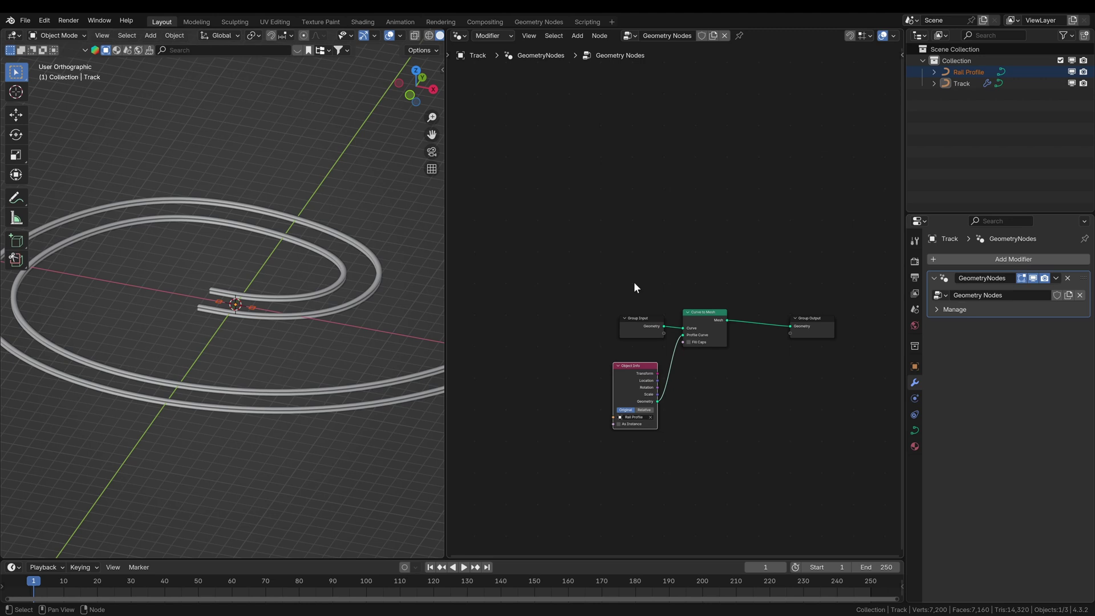
{"action": "left_click_drag", "start_coordinate": [650, 331], "coordinate": [601, 333]}
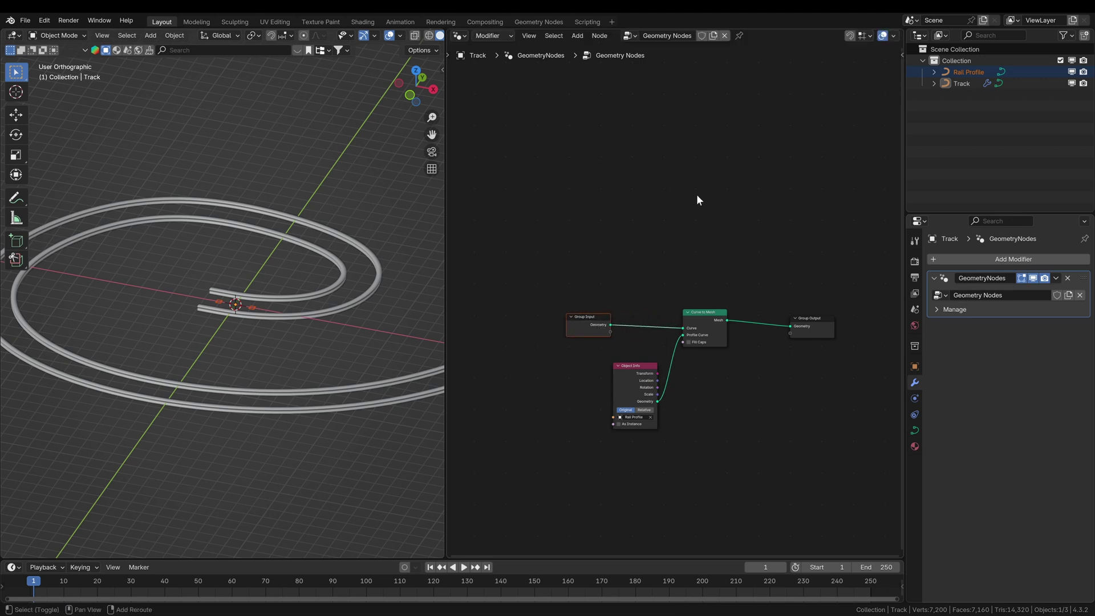
{"action": "key", "text": "shift+a"}
{"action": "type", "text": "join"}
{"action": "key", "text": "Return"}
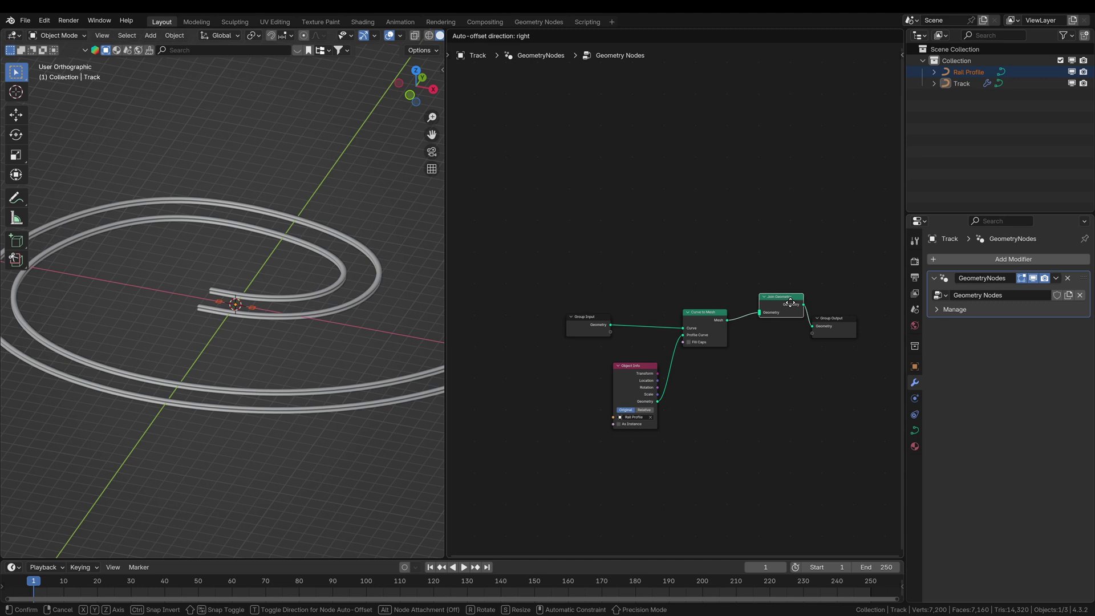
{"action": "left_click", "coordinate": [756, 282]}
{"action": "left_click_drag", "start_coordinate": [608, 323], "coordinate": [754, 292]}
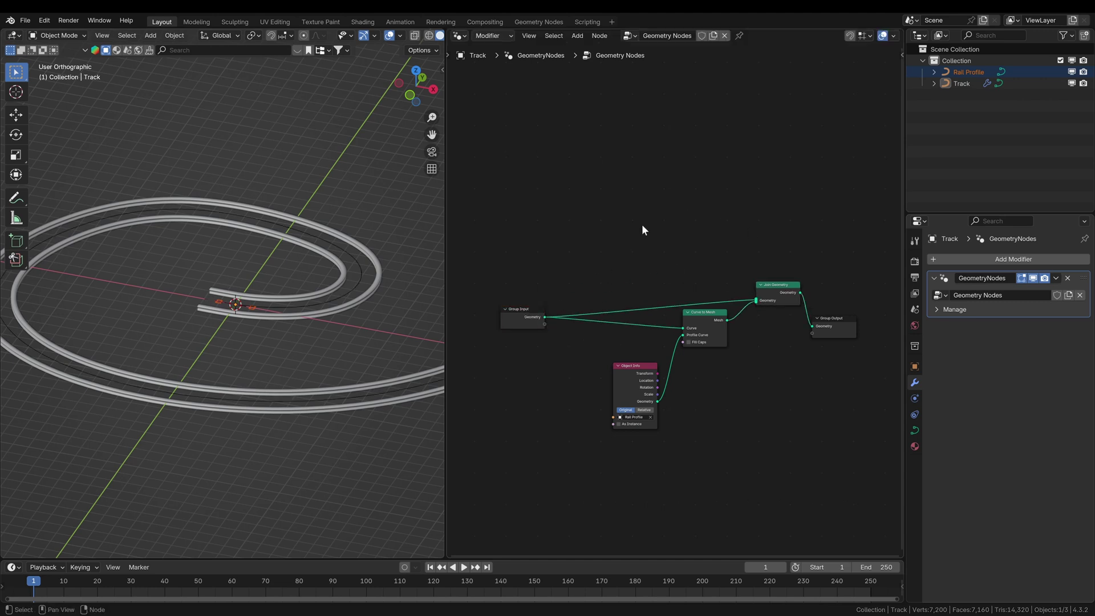
Insert a Resample Curve node on the link from Group Input to Join Geometry and raise its Count to about 96
{"action": "key", "text": "shift+a"}
{"action": "type", "text": "resample"}
{"action": "key", "text": "Return"}
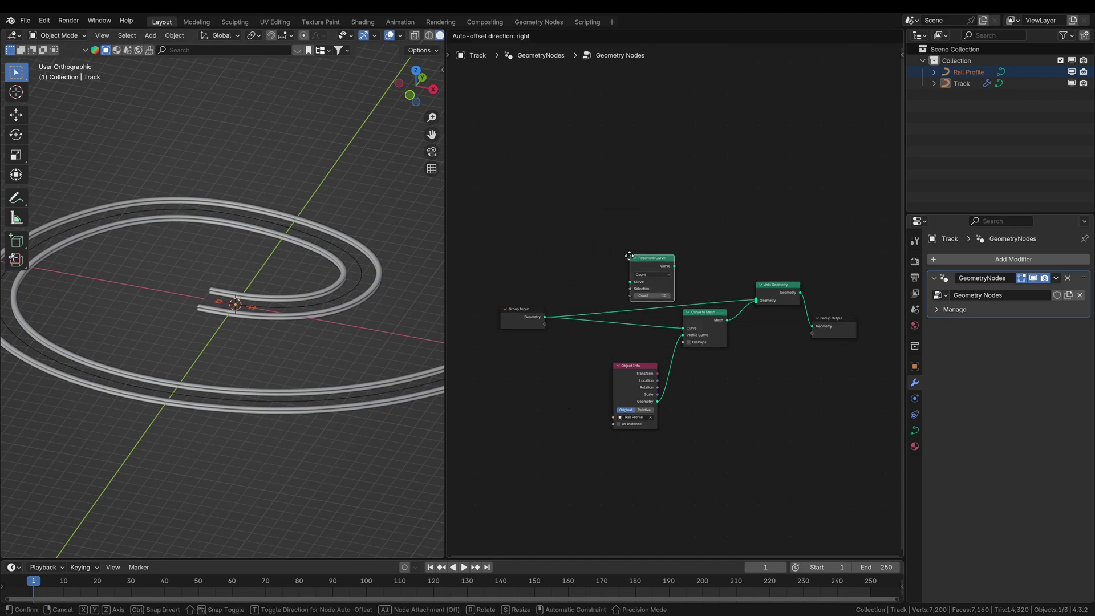
{"action": "left_click", "coordinate": [629, 261]}
{"action": "left_click_drag", "start_coordinate": [657, 295], "coordinate": [622, 236]}
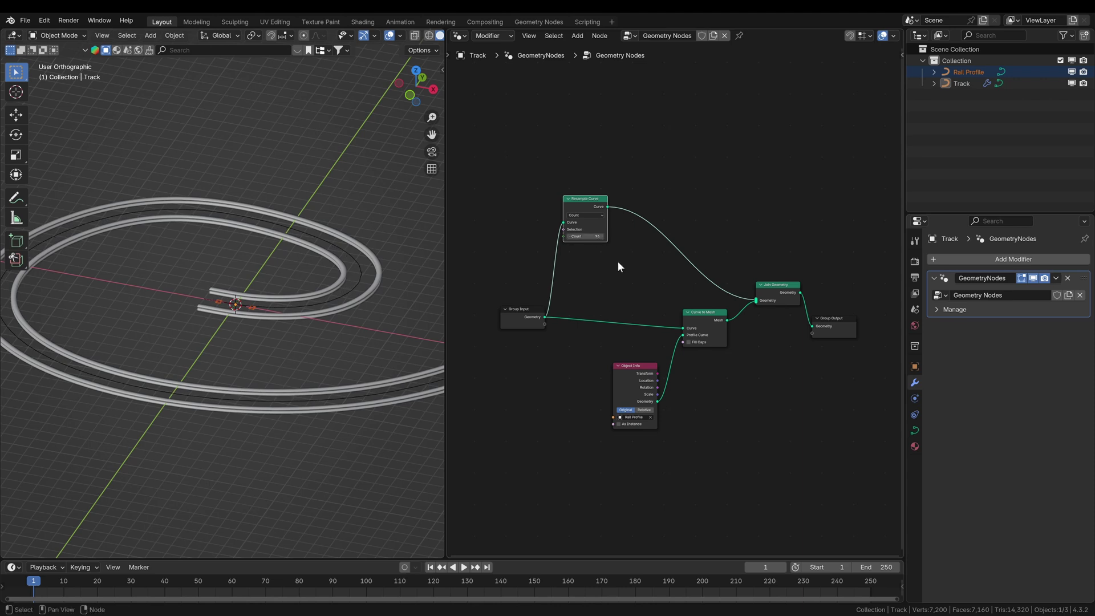
Insert an Instance on Points node between Resample Curve and Join Geometry
{"action": "scroll", "coordinate": [613, 271], "scroll_direction": "up", "scroll_amount": 2}
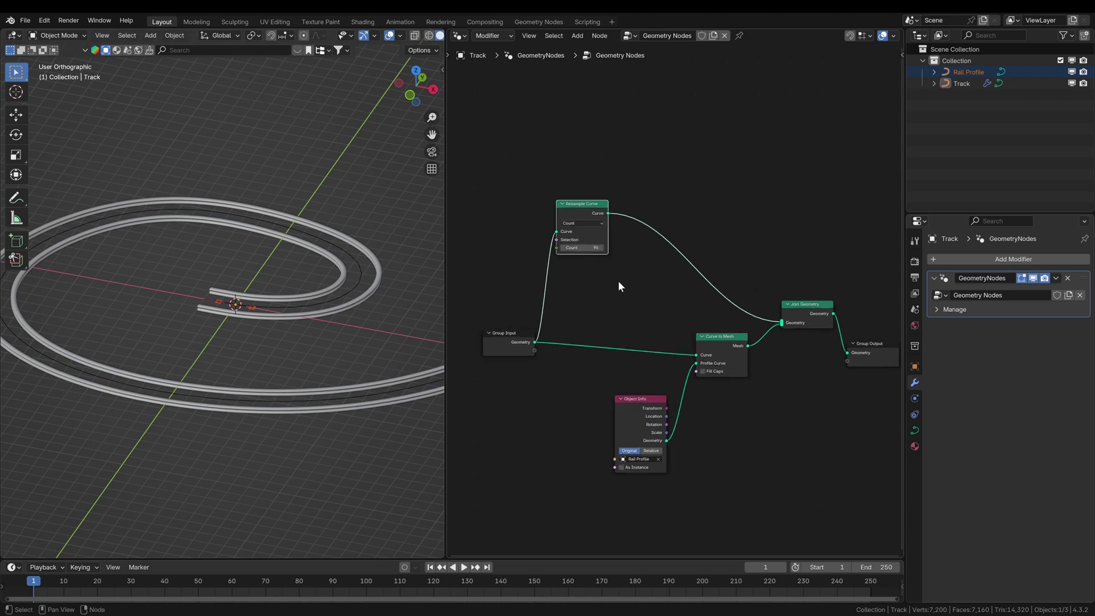
{"action": "key", "text": "shift+a"}
{"action": "left_click", "coordinate": [631, 269]}
{"action": "type", "text": "instance on"}
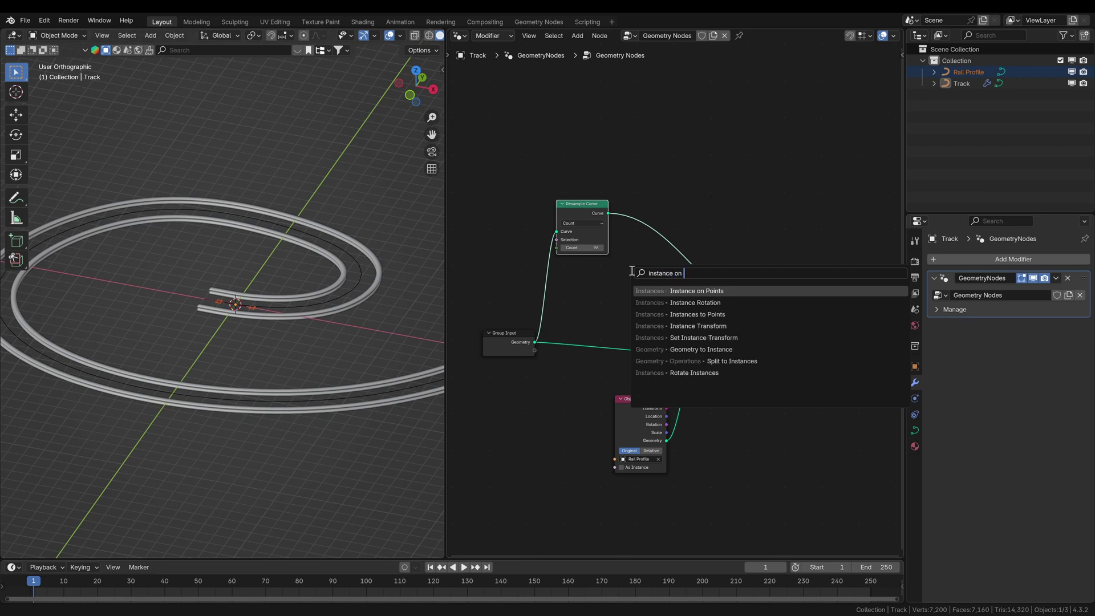
{"action": "key", "text": "Return"}
{"action": "left_click", "coordinate": [656, 142]}
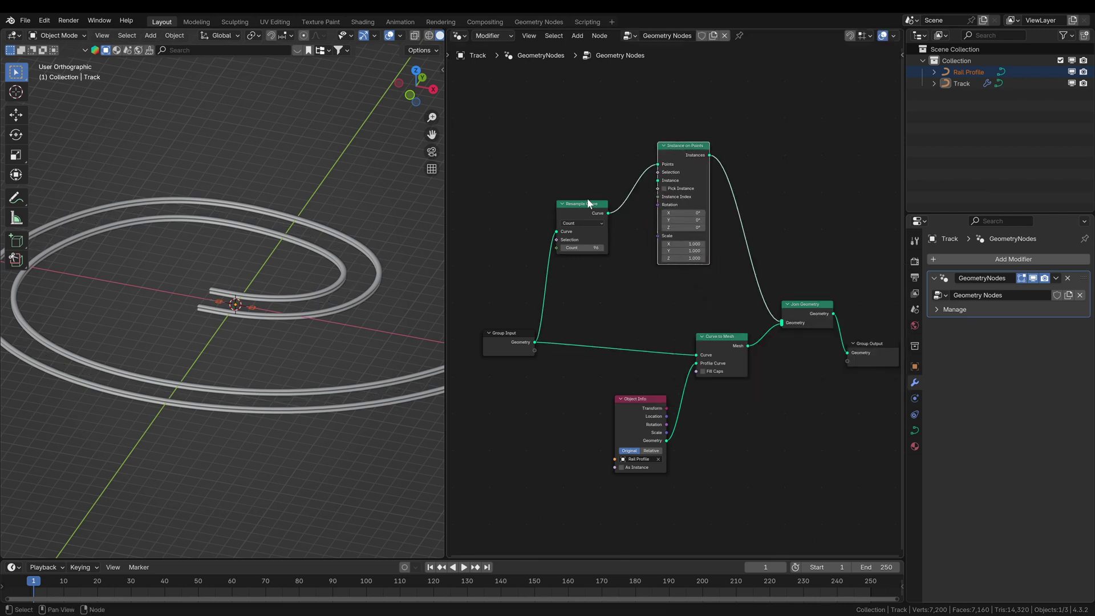
Add a Cube mesh node below Resample Curve and connect its Mesh to the Instance input of Instance on Points
{"action": "left_click_drag", "start_coordinate": [588, 201], "coordinate": [585, 161]}
{"action": "key", "text": "shift+a"}
{"action": "left_click", "coordinate": [617, 222]}
{"action": "type", "text": "cube"}
{"action": "key", "text": "Return"}
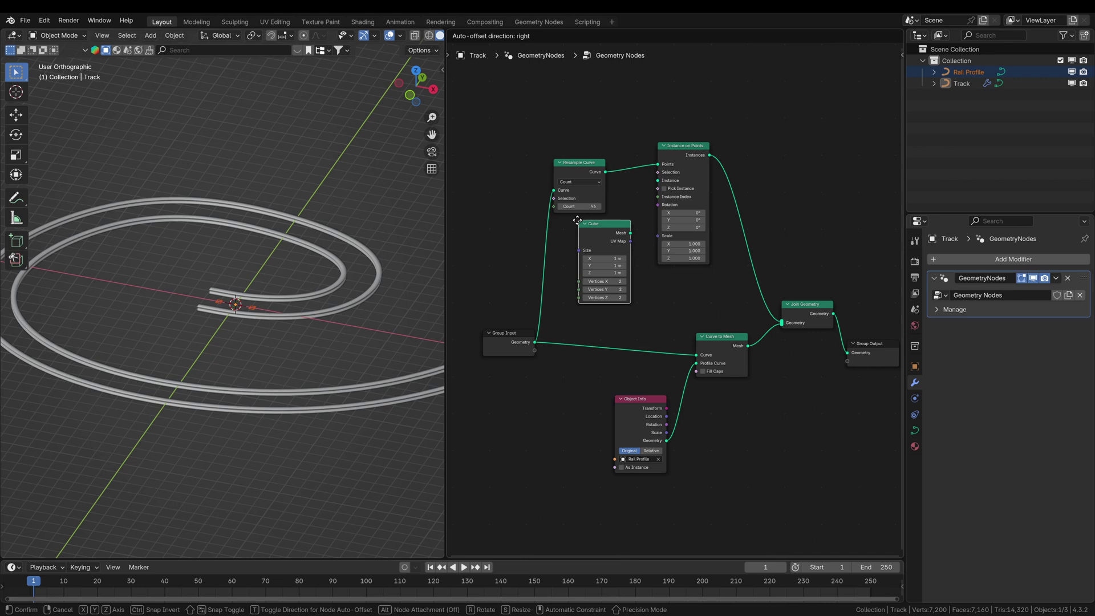
{"action": "left_click", "coordinate": [558, 222]}
{"action": "scroll", "coordinate": [606, 223], "scroll_direction": "up", "scroll_amount": 2}
{"action": "scroll", "coordinate": [612, 204], "scroll_direction": "up", "scroll_amount": 3}
{"action": "middle_click_drag", "start_coordinate": [612, 203], "coordinate": [663, 260]}
{"action": "left_click_drag", "start_coordinate": [704, 221], "coordinate": [713, 218]}
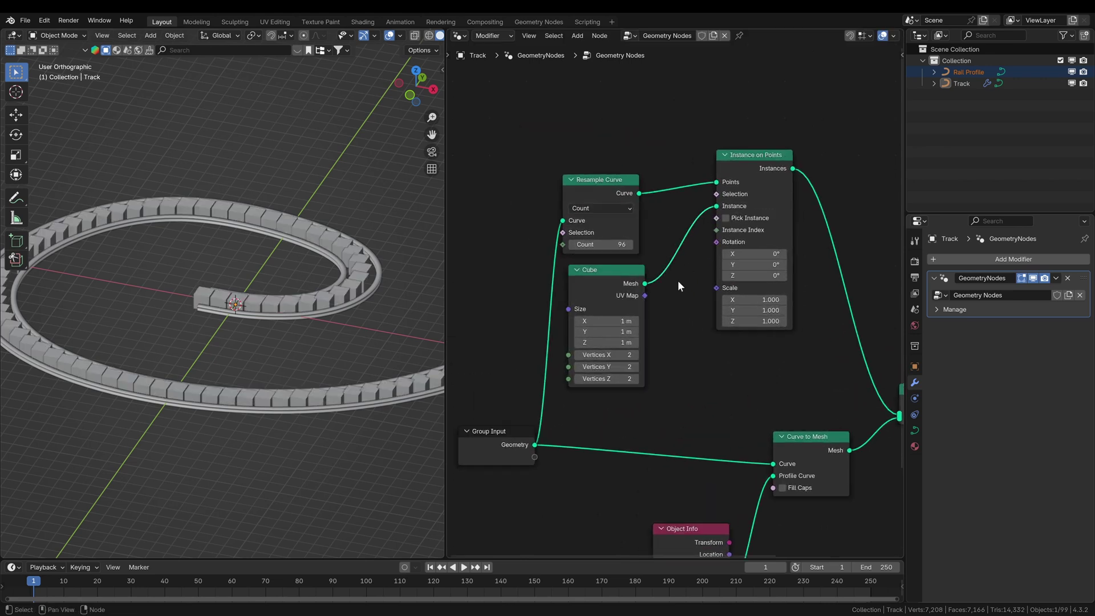
Set the Cube node's size to about 2.94 m in X, 0.71 m in Y and 0.16 m in Z
{"action": "scroll", "coordinate": [678, 279], "scroll_direction": "up", "scroll_amount": 1}
{"action": "left_click_drag", "start_coordinate": [598, 327], "coordinate": [685, 327]}
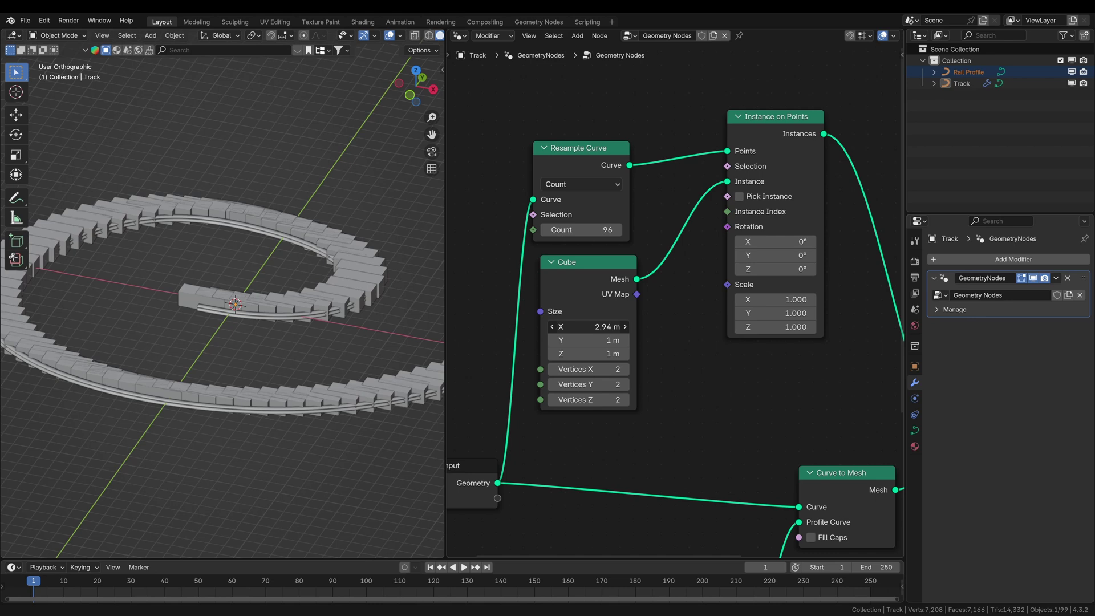
{"action": "left_click_drag", "start_coordinate": [599, 340], "coordinate": [565, 354]}
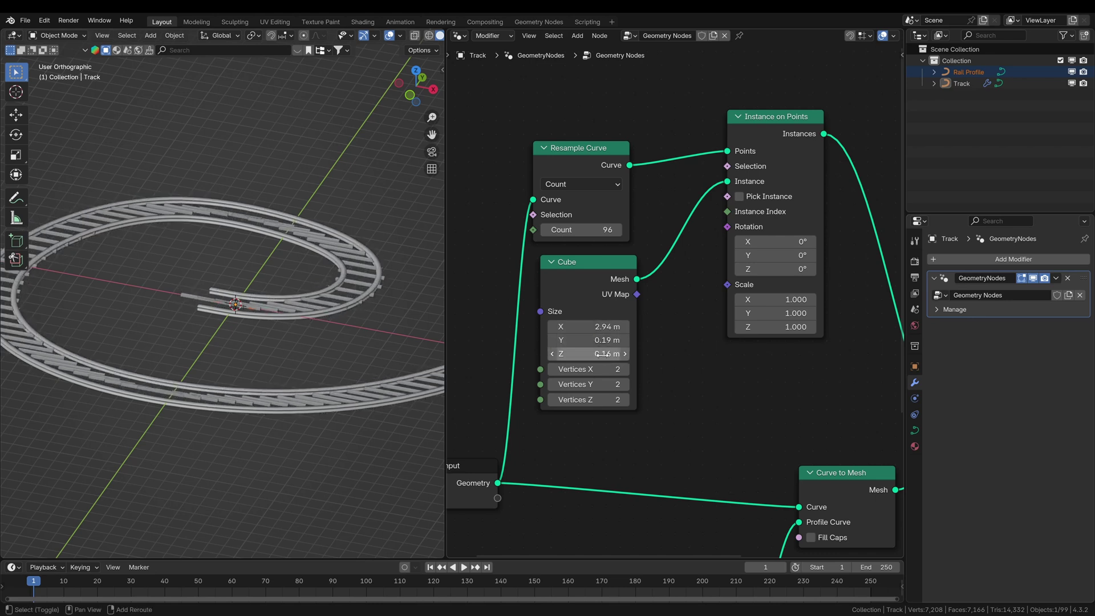
{"action": "middle_click_drag", "start_coordinate": [342, 319], "coordinate": [299, 341]}
{"action": "scroll", "coordinate": [300, 341], "scroll_direction": "up", "scroll_amount": 5}
{"action": "left_click_drag", "start_coordinate": [599, 340], "coordinate": [623, 341]}
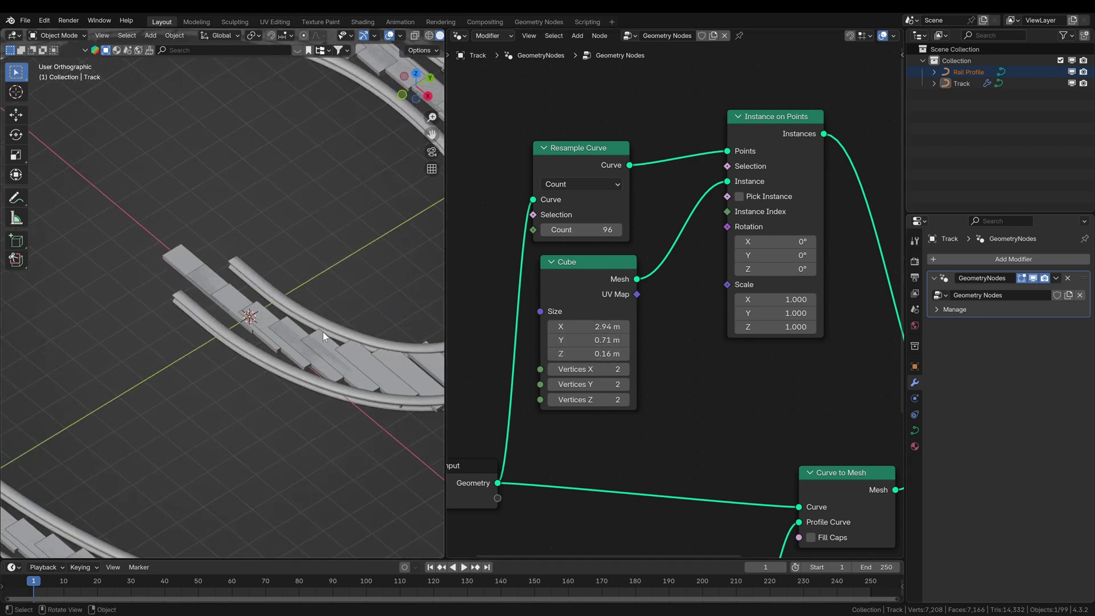
{"action": "scroll", "coordinate": [295, 324], "scroll_direction": "down", "scroll_amount": 5}
{"action": "middle_click_drag", "start_coordinate": [299, 314], "coordinate": [337, 303]}
{"action": "scroll", "coordinate": [672, 336], "scroll_direction": "down", "scroll_amount": 2}
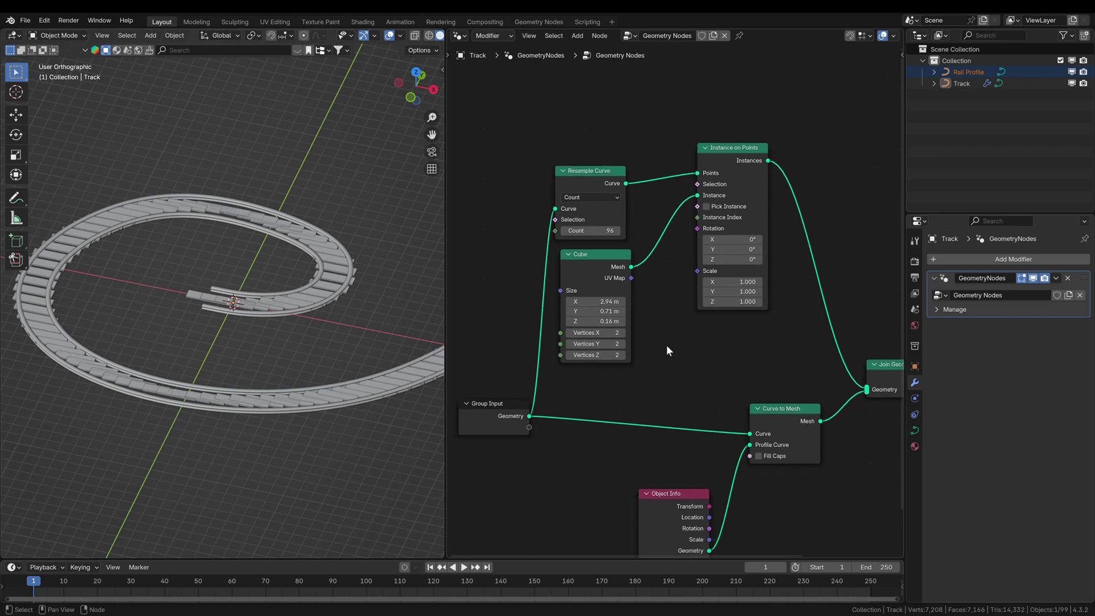
Make room between the Cube and Instance on Points nodes and add an Axes to Rotation node there
{"action": "scroll", "coordinate": [667, 344], "scroll_direction": "down", "scroll_amount": 2}
{"action": "key", "text": "g"}
{"action": "left_click", "coordinate": [638, 209]}
{"action": "scroll", "coordinate": [637, 273], "scroll_direction": "up", "scroll_amount": 3}
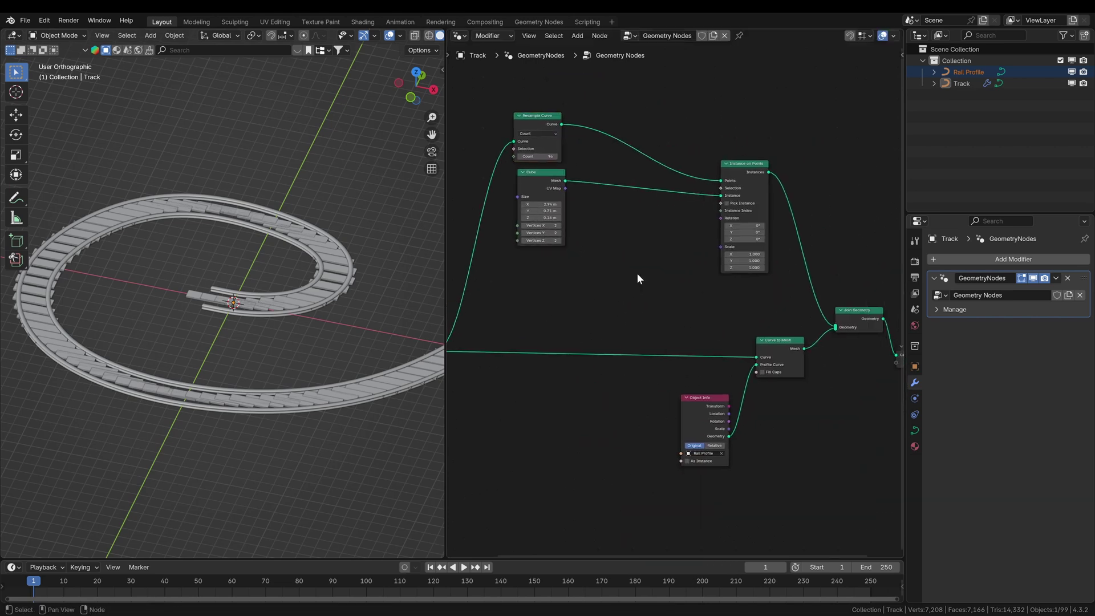
{"action": "key", "text": "shift+a"}
{"action": "type", "text": "ax"}
{"action": "key", "text": "Return"}
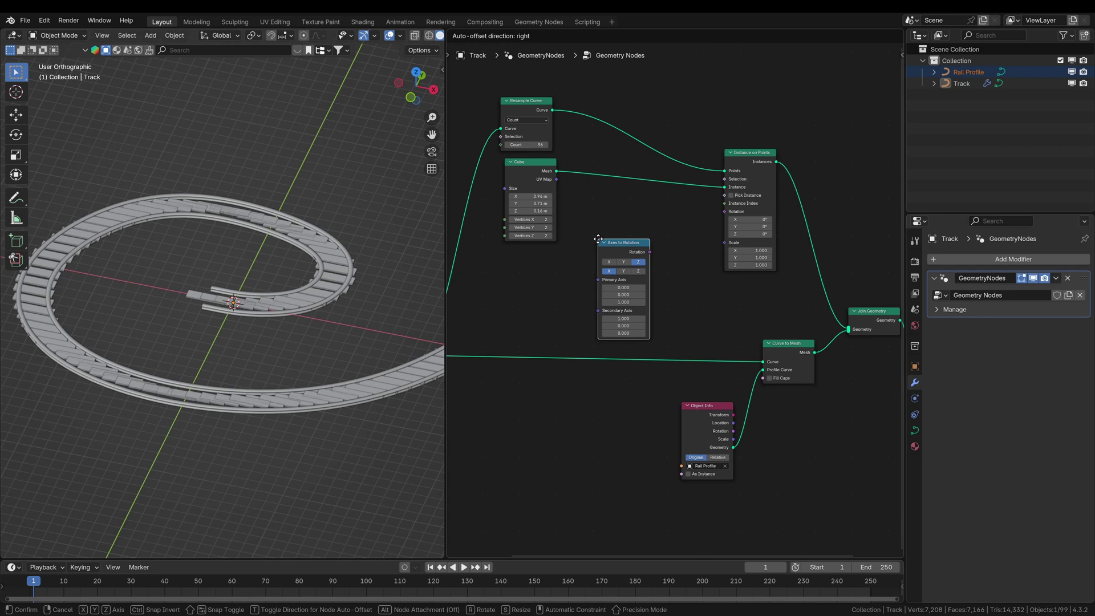
{"action": "left_click", "coordinate": [595, 242]}
Add a Normal node and connect it to the Primary Axis of Axes to Rotation
{"action": "scroll", "coordinate": [539, 263], "scroll_direction": "up", "scroll_amount": 2}
{"action": "key", "text": "shift+a"}
{"action": "type", "text": "normal"}
{"action": "key", "text": "Return"}
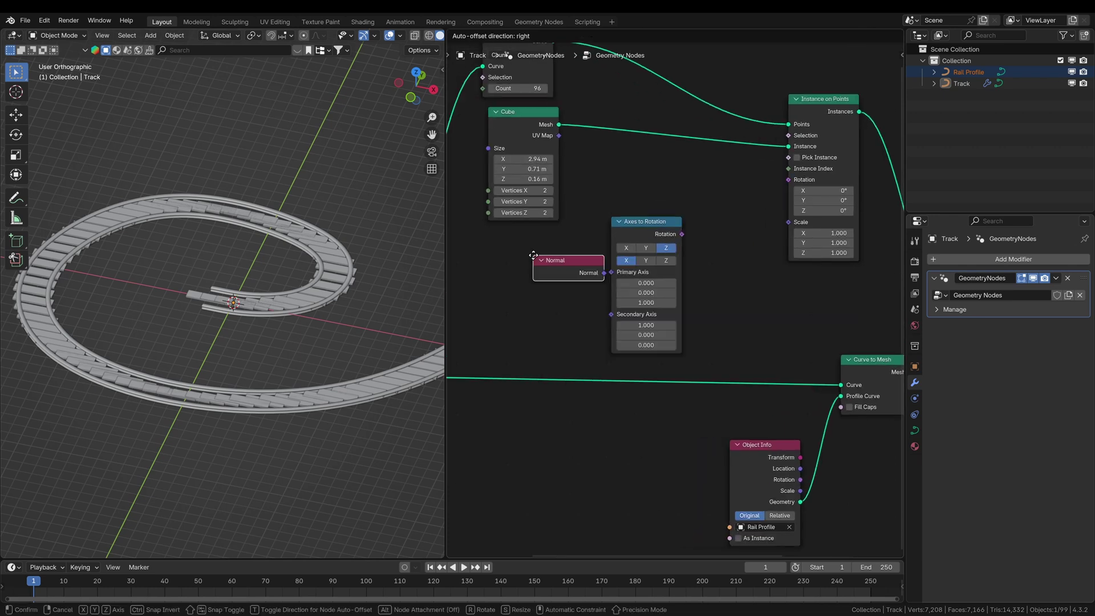
{"action": "left_click", "coordinate": [558, 261]}
{"action": "left_click_drag", "start_coordinate": [561, 266], "coordinate": [612, 272]}
Add a Curve Tangent node, connect it to the Secondary Axis, and set the primary axis to X and the secondary to Y
{"action": "key", "text": "shift+a"}
{"action": "type", "text": "tan"}
{"action": "key", "text": "Return"}
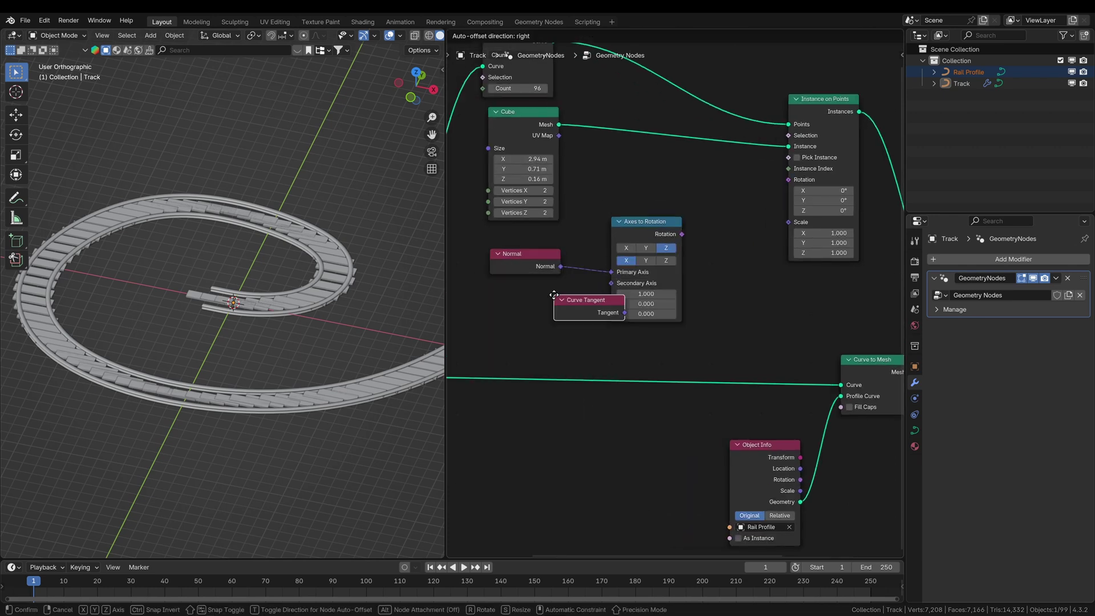
{"action": "left_click", "coordinate": [536, 303]}
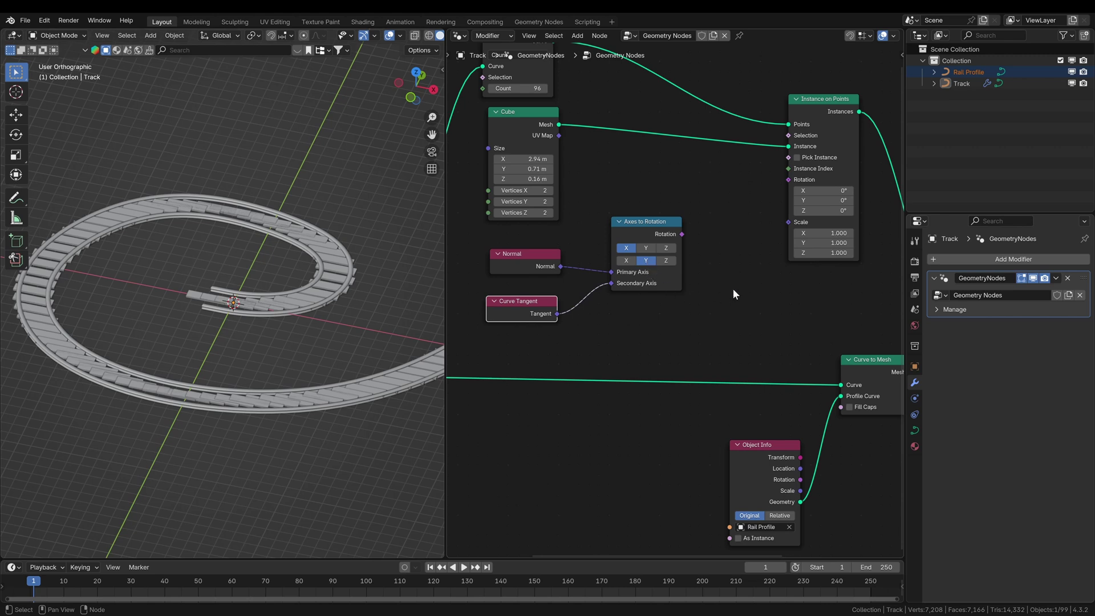
Connect the Rotation output of Axes to Rotation to the Rotation input of Instance on Points
{"action": "middle_click_drag", "start_coordinate": [735, 294], "coordinate": [654, 333]}
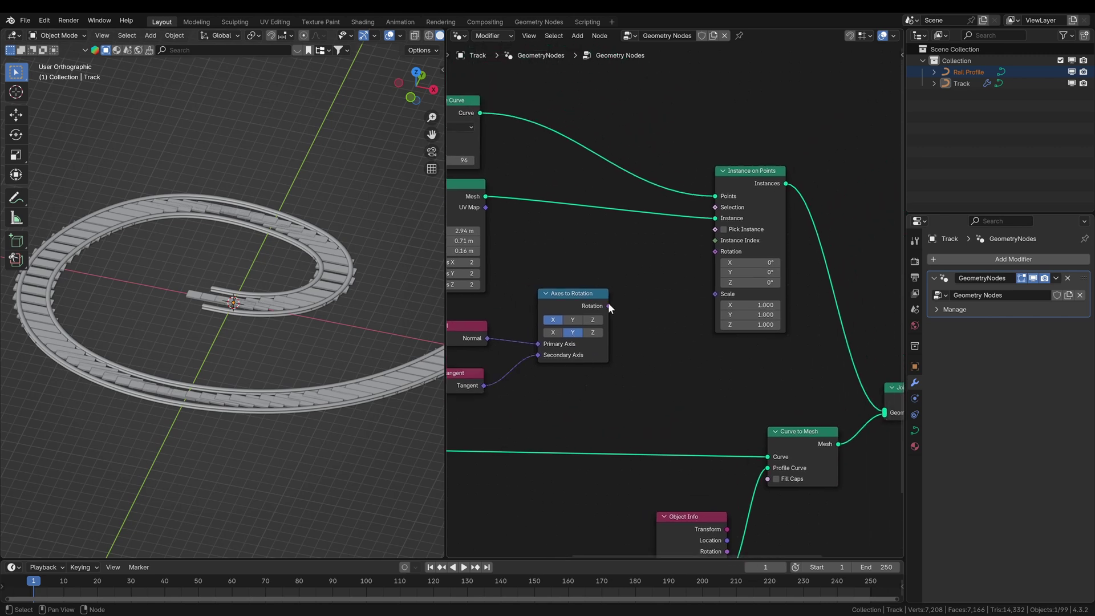
{"action": "left_click_drag", "start_coordinate": [712, 257], "coordinate": [716, 251]}
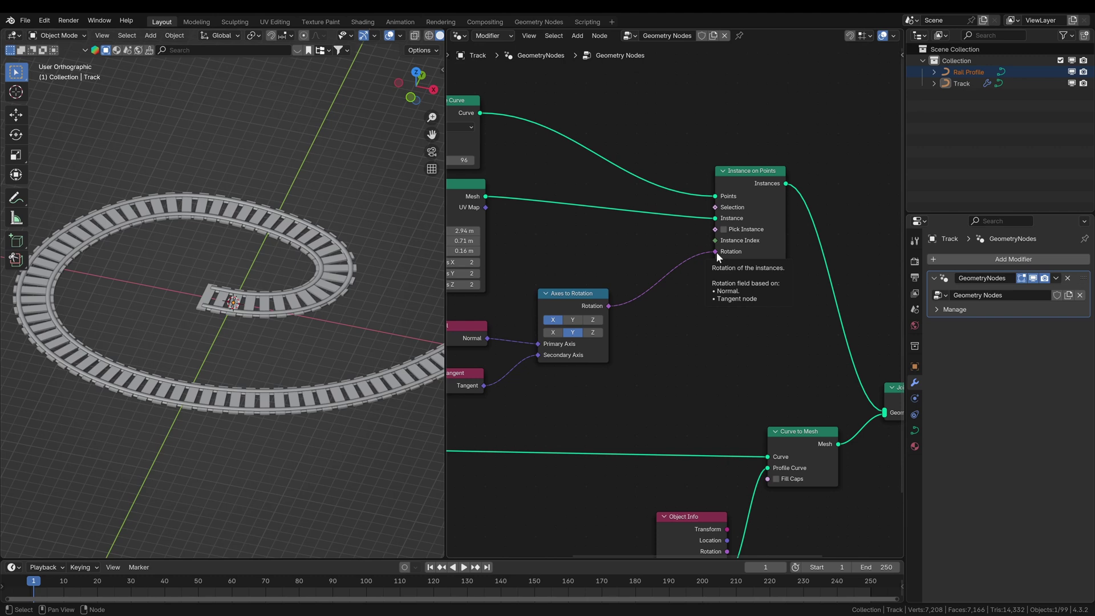
{"action": "scroll", "coordinate": [270, 308], "scroll_direction": "up", "scroll_amount": 6}
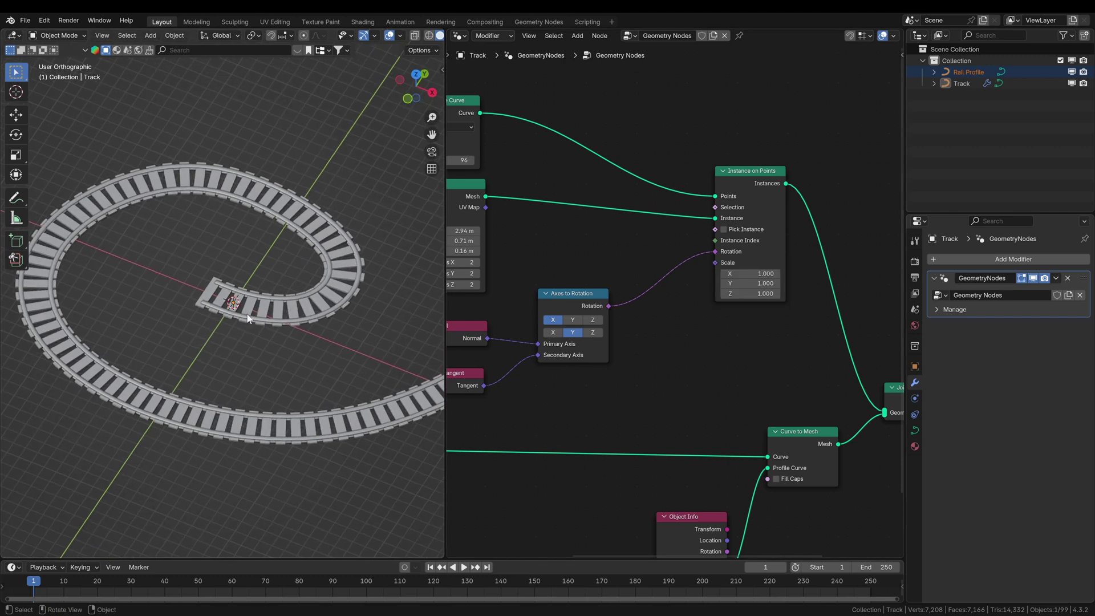
{"action": "middle_click_drag", "start_coordinate": [271, 311], "coordinate": [281, 346]}
{"action": "middle_click_drag", "start_coordinate": [173, 336], "coordinate": [327, 328], "text": "shift"}
Reduce the Cube node's Y size to about 0.59 m
{"action": "middle_click_drag", "start_coordinate": [495, 263], "coordinate": [660, 269]}
{"action": "scroll", "coordinate": [660, 269], "scroll_direction": "up", "scroll_amount": 5}
{"action": "mouse_move", "coordinate": [601, 223]}
{"action": "left_mouse_down"}
{"action": "mouse_move", "coordinate": [669, 223]}
{"action": "mouse_move", "coordinate": [590, 223]}
{"action": "mouse_move", "coordinate": [601, 223]}
{"action": "left_mouse_up"}
{"action": "mouse_move", "coordinate": [601, 237]}
{"action": "left_mouse_down"}
{"action": "mouse_move", "coordinate": [682, 237]}
{"action": "mouse_move", "coordinate": [595, 237]}
{"action": "left_mouse_up"}
{"action": "left_click_drag", "start_coordinate": [602, 252], "coordinate": [601, 252]}
{"action": "scroll", "coordinate": [285, 335], "scroll_direction": "down", "scroll_amount": 6}
{"action": "middle_click_drag", "start_coordinate": [285, 335], "coordinate": [188, 354]}
Enter Edit Mode on the Track curve and try moving its outer end control point away to lengthen the track
{"action": "scroll", "coordinate": [540, 361], "scroll_direction": "down", "scroll_amount": 5}
{"action": "scroll", "coordinate": [350, 334], "scroll_direction": "down", "scroll_amount": 7}
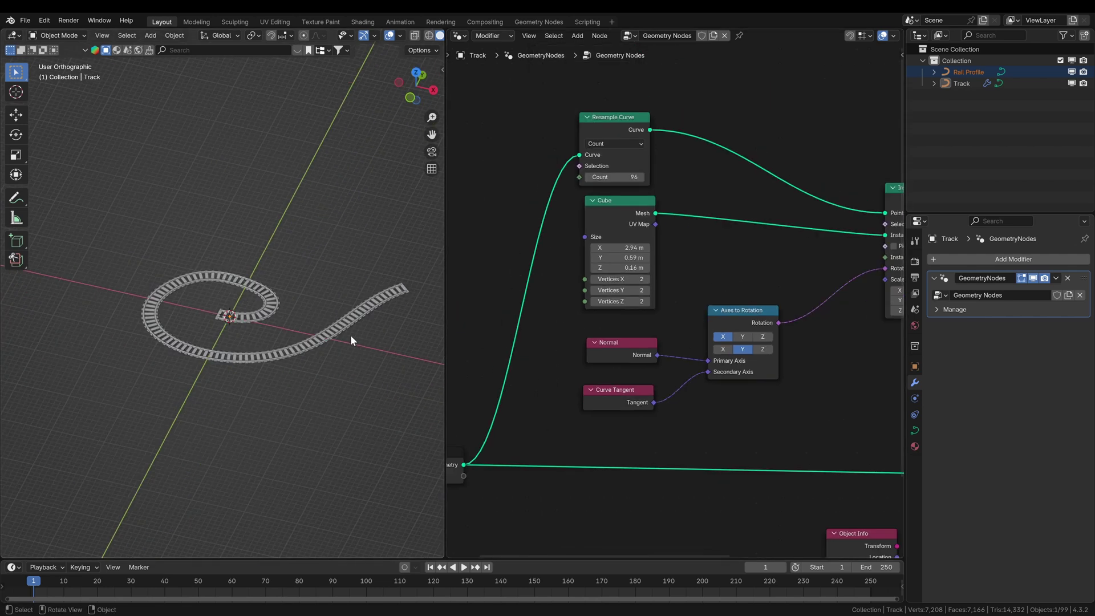
{"action": "left_click", "coordinate": [408, 291]}
{"action": "middle_click_drag", "start_coordinate": [412, 290], "coordinate": [319, 289], "text": "shift"}
{"action": "scroll", "coordinate": [343, 298], "scroll_direction": "up", "scroll_amount": 2}
{"action": "key", "text": "Tab"}
{"action": "left_click_drag", "start_coordinate": [322, 240], "coordinate": [379, 311]}
{"action": "key", "text": "g"}
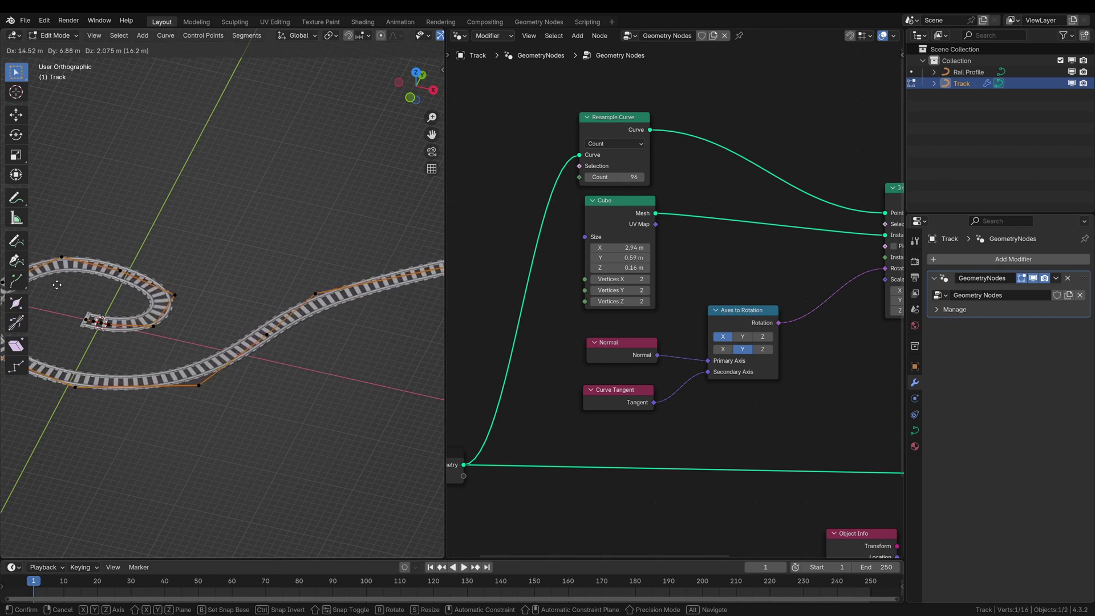
{"action": "left_click", "coordinate": [370, 306]}
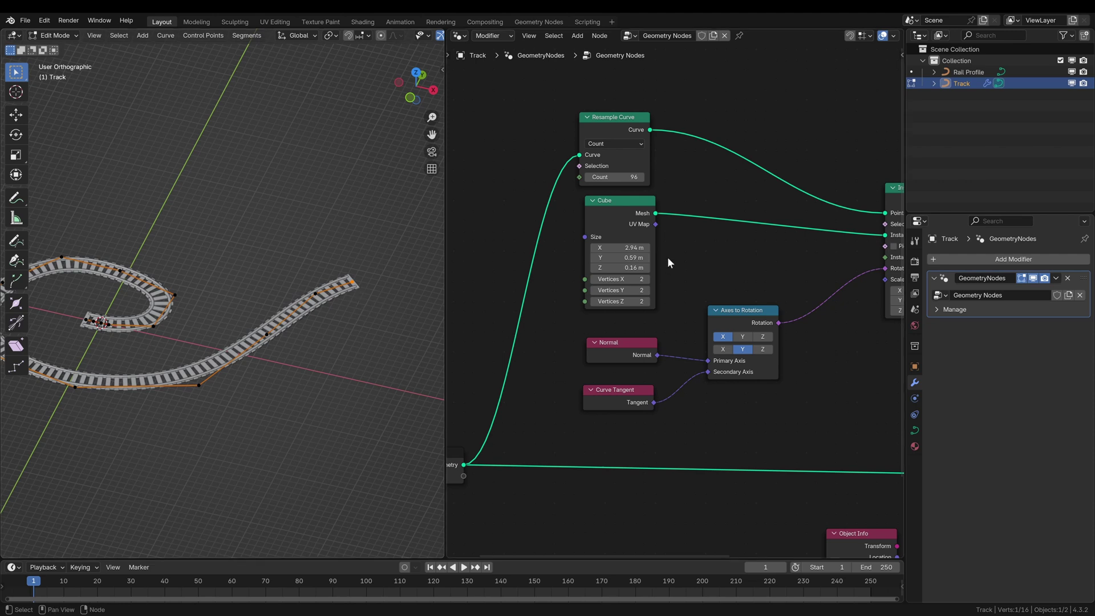
Add a Spline Length node in front of the Resample Curve node
{"action": "middle_click_drag", "start_coordinate": [639, 147], "coordinate": [745, 207]}
{"action": "scroll", "coordinate": [564, 184], "scroll_direction": "up", "scroll_amount": 2}
{"action": "key", "text": "shift+a"}
{"action": "type", "text": "spline"}
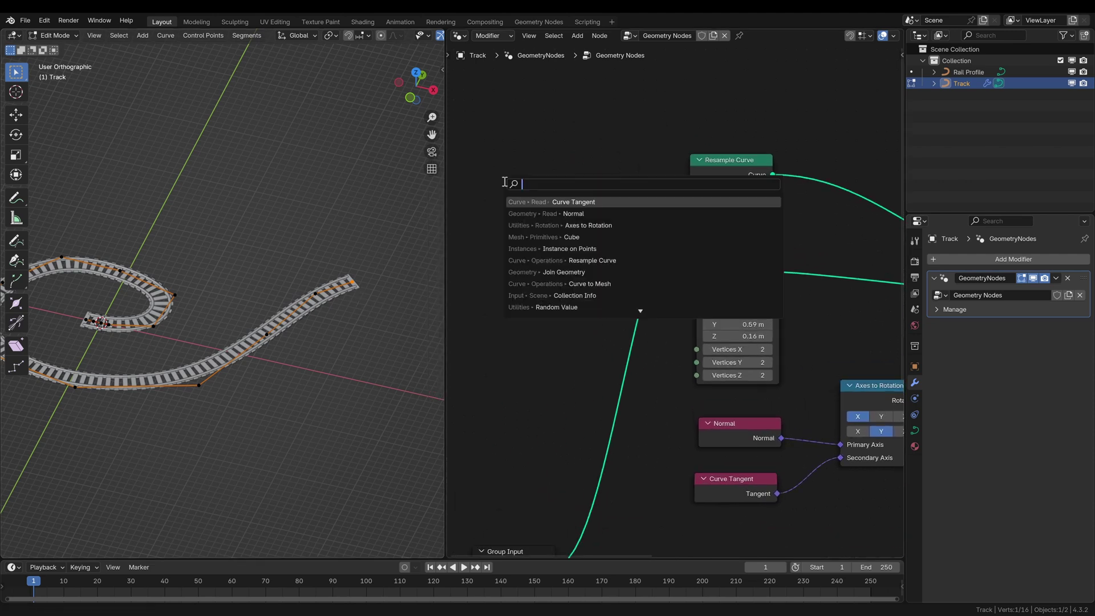
{"action": "key", "text": "Return"}
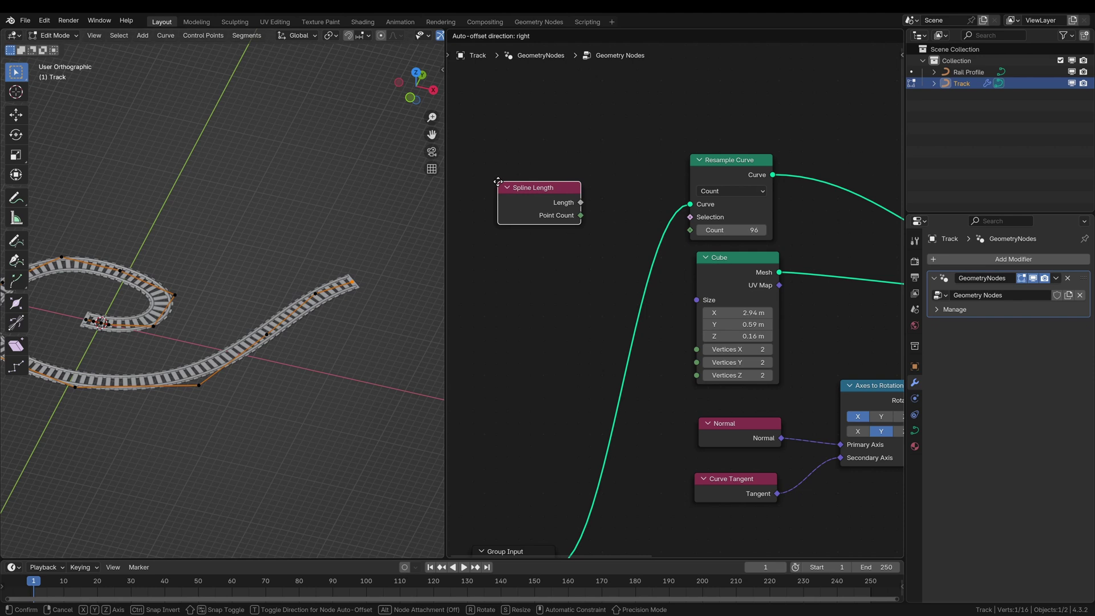
{"action": "left_click", "coordinate": [521, 194]}
{"action": "middle_click_drag", "start_coordinate": [643, 243], "coordinate": [592, 240]}
Divide the spline's Length by 1.220 with a Divide math node and feed the result into Resample Curve's Count
{"action": "left_click_drag", "start_coordinate": [565, 222], "coordinate": [604, 218]}
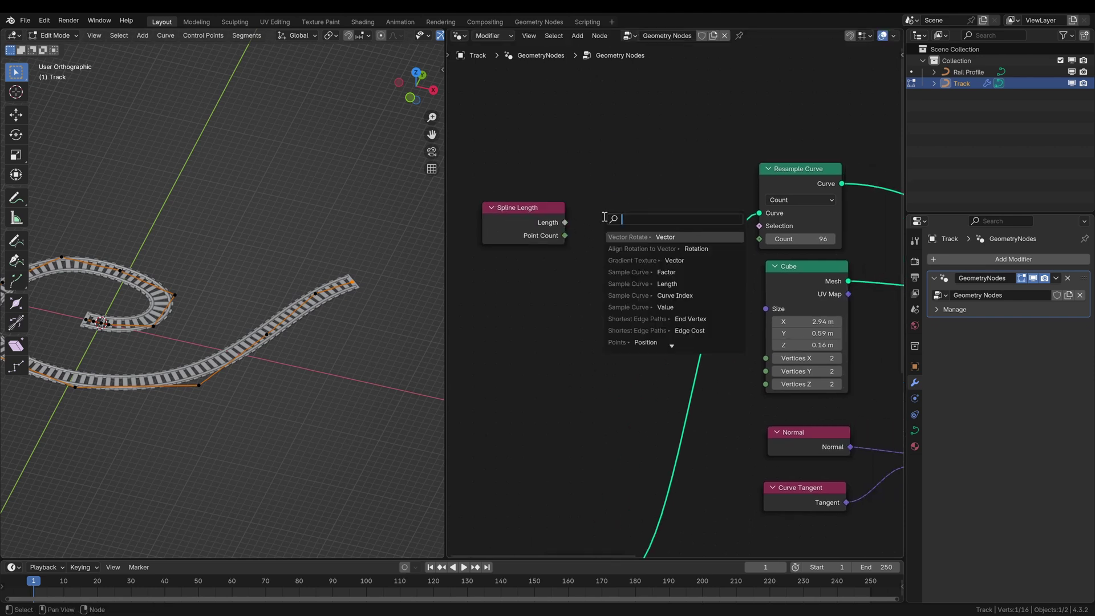
{"action": "key", "text": "Return"}
{"action": "left_click", "coordinate": [606, 183]}
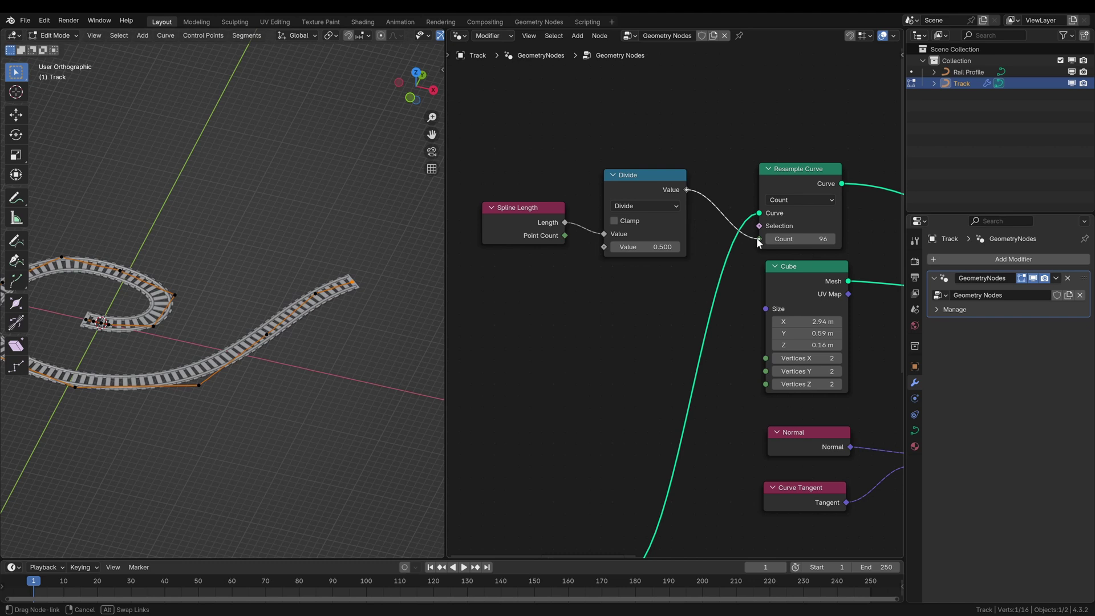
{"action": "left_click_drag", "start_coordinate": [757, 238], "coordinate": [757, 237]}
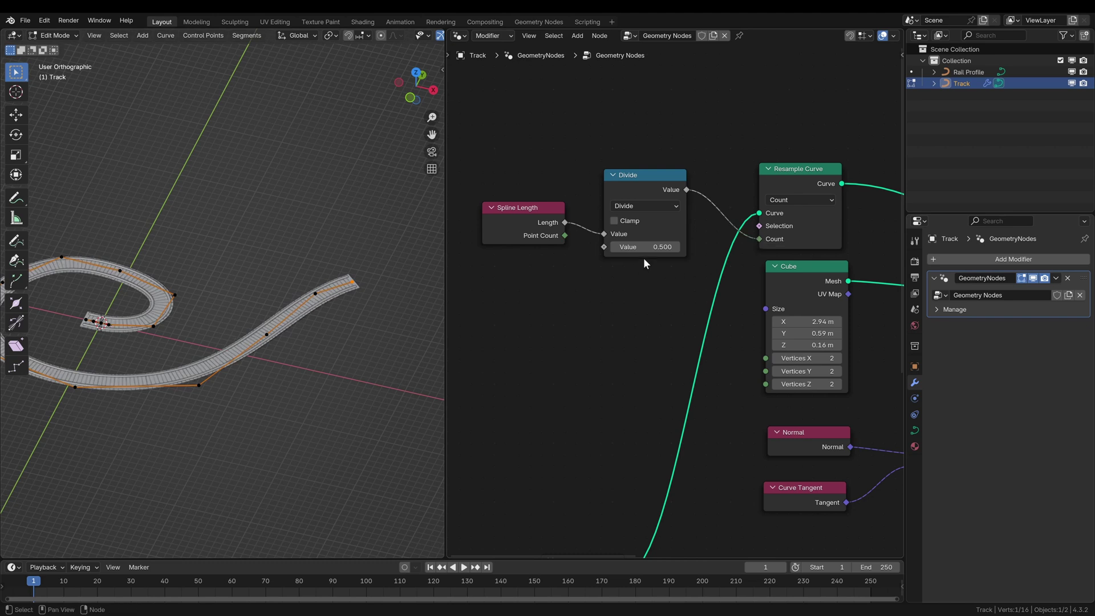
{"action": "left_click_drag", "start_coordinate": [650, 247], "coordinate": [693, 247]}
Try moving the track's outer end control point to test the sleeper spacing
{"action": "left_click_drag", "start_coordinate": [379, 311], "coordinate": [365, 315]}
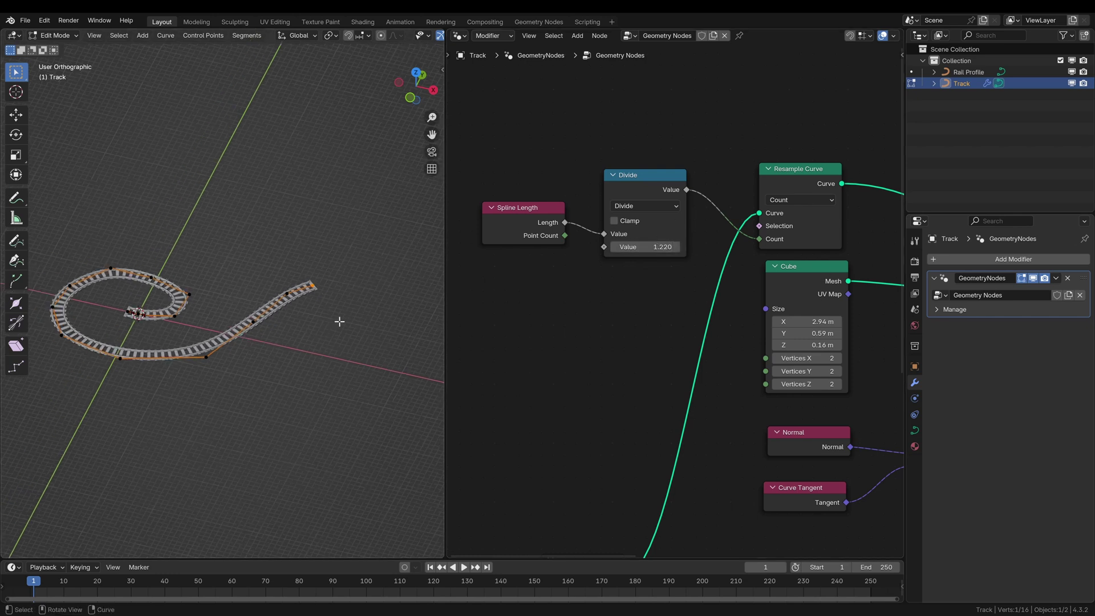
{"action": "key", "text": "g"}
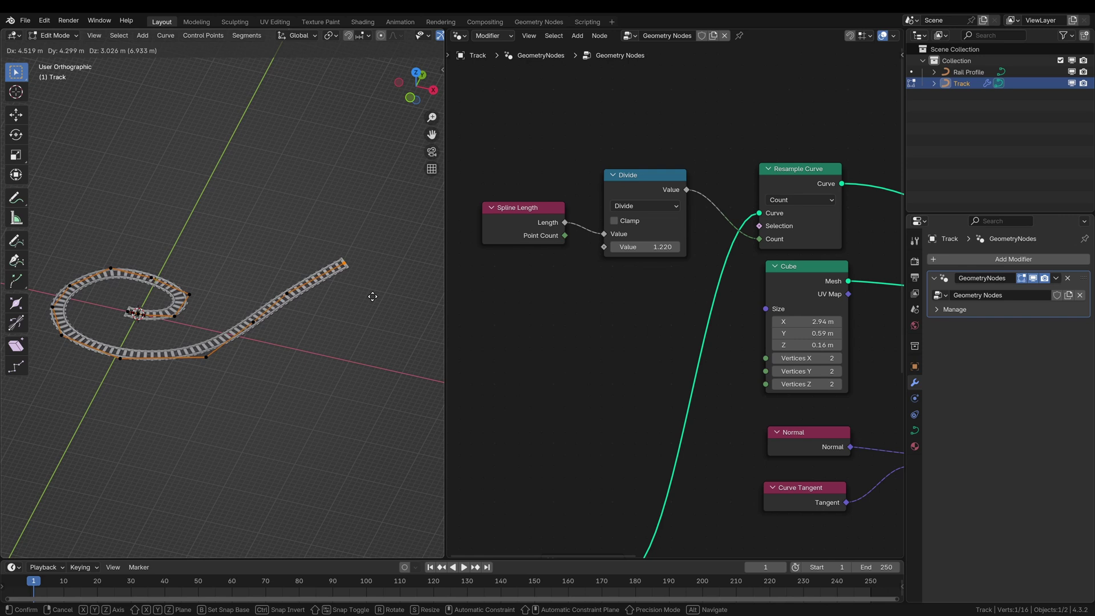
{"action": "left_click", "coordinate": [355, 306]}
Raise the control point at the middle of the track's front stretch along Z to a height of about 12.9 m
{"action": "middle_click_drag", "start_coordinate": [168, 348], "coordinate": [204, 334]}
{"action": "middle_click_drag", "start_coordinate": [164, 339], "coordinate": [208, 289], "text": "shift"}
{"action": "scroll", "coordinate": [209, 289], "scroll_direction": "up", "scroll_amount": 4}
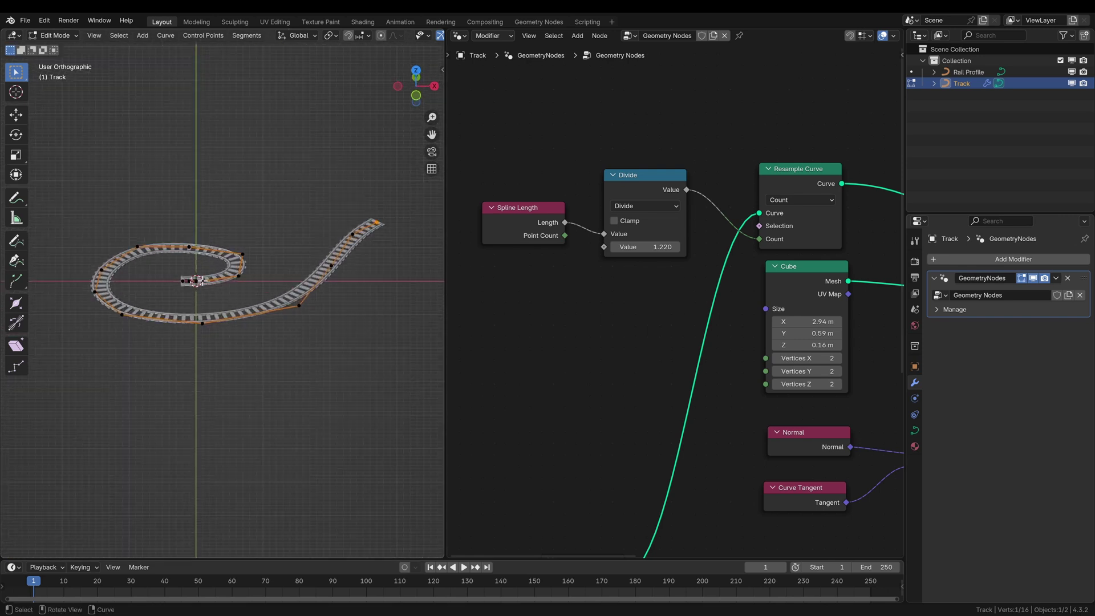
{"action": "middle_click_drag", "start_coordinate": [242, 380], "coordinate": [237, 354]}
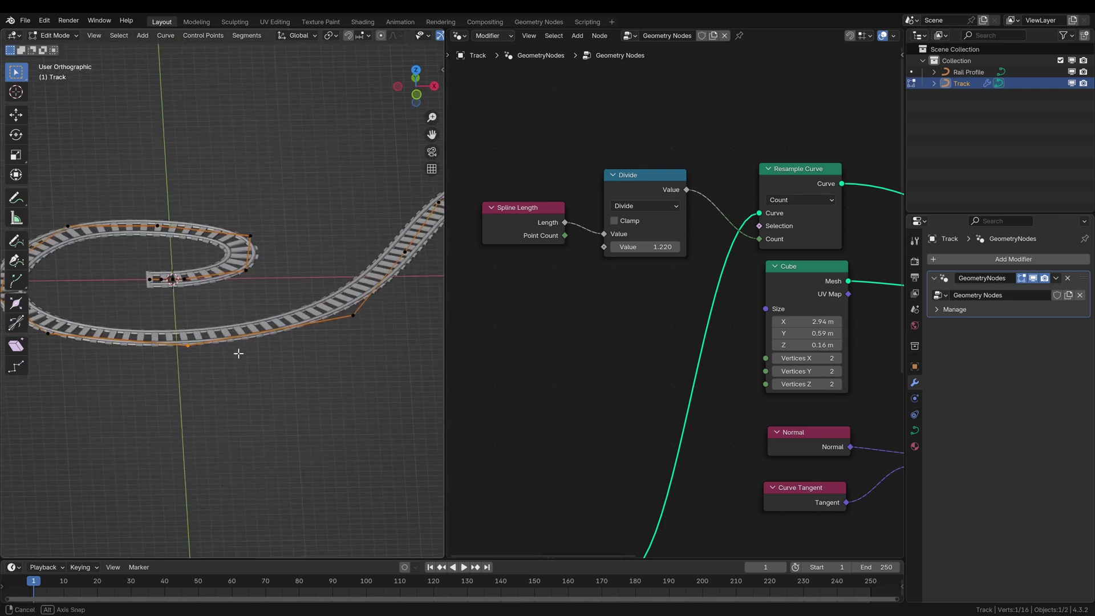
{"action": "key", "text": "g"}
{"action": "key", "text": "z"}
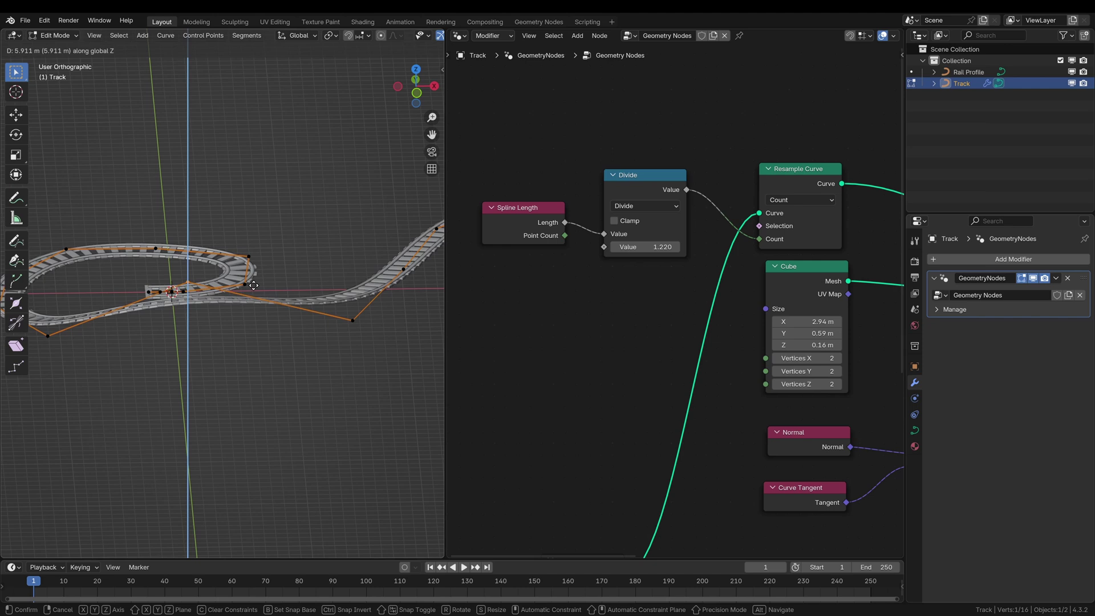
{"action": "left_click", "coordinate": [233, 214]}
Raise the neighbouring control point on the loop side of the track along Z as well
{"action": "scroll", "coordinate": [268, 257], "scroll_direction": "down", "scroll_amount": 2}
{"action": "middle_click_drag", "start_coordinate": [269, 257], "coordinate": [313, 251]}
{"action": "middle_click_drag", "start_coordinate": [114, 303], "coordinate": [222, 299], "text": "shift"}
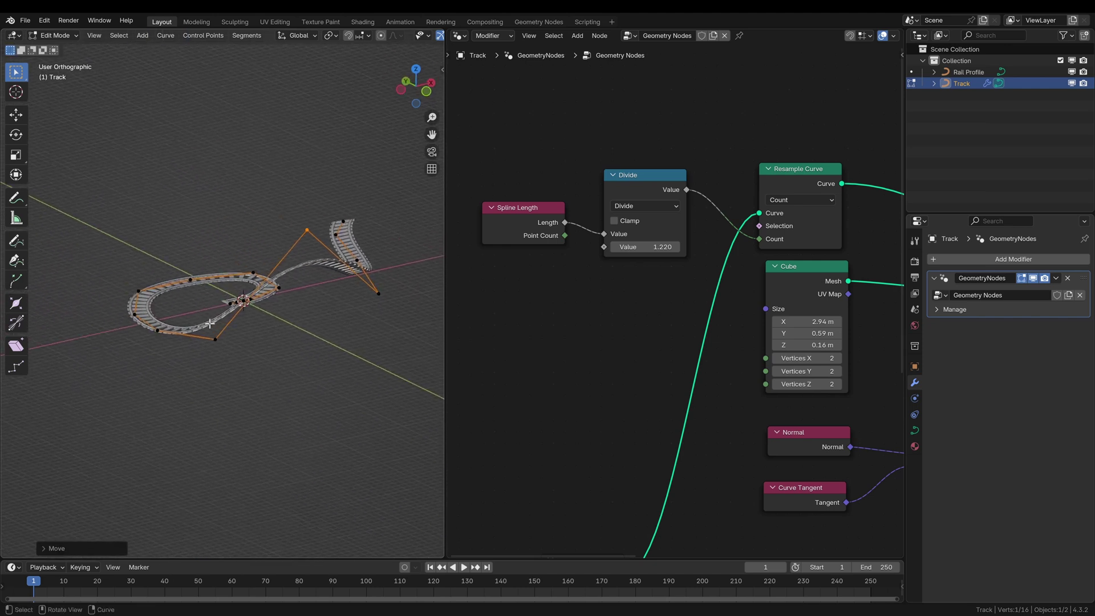
{"action": "key", "text": "g"}
{"action": "key", "text": "z"}
{"action": "left_click", "coordinate": [263, 286]}
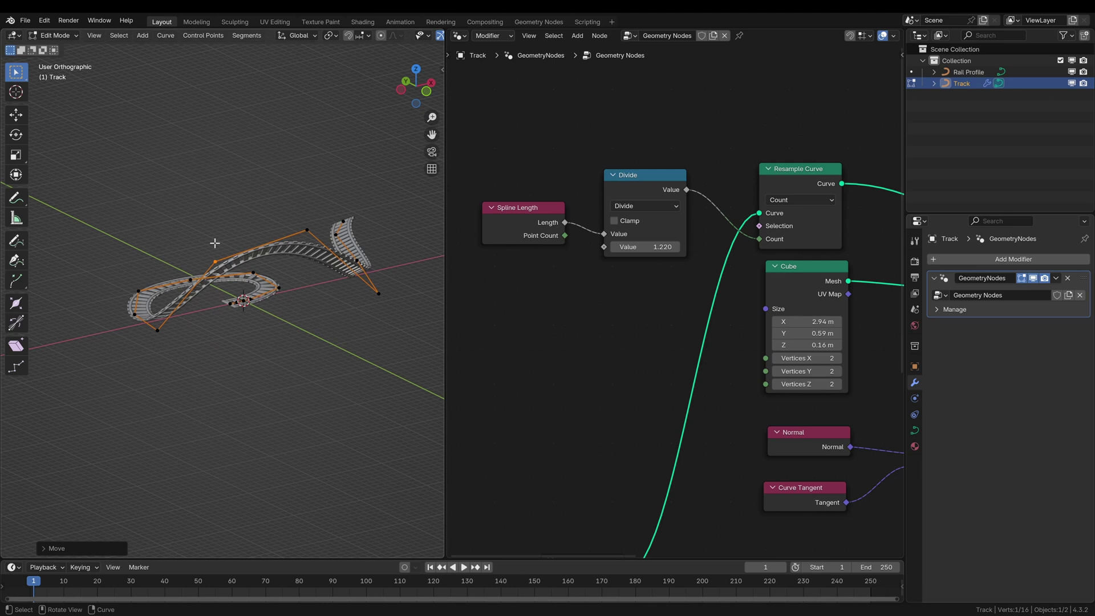
Tilt the highest raised control point of the track by about 40°
{"action": "middle_click_drag", "start_coordinate": [215, 241], "coordinate": [308, 240]}
{"action": "scroll", "coordinate": [308, 240], "scroll_direction": "up", "scroll_amount": 3}
{"action": "middle_click_drag", "start_coordinate": [201, 269], "coordinate": [257, 276]}
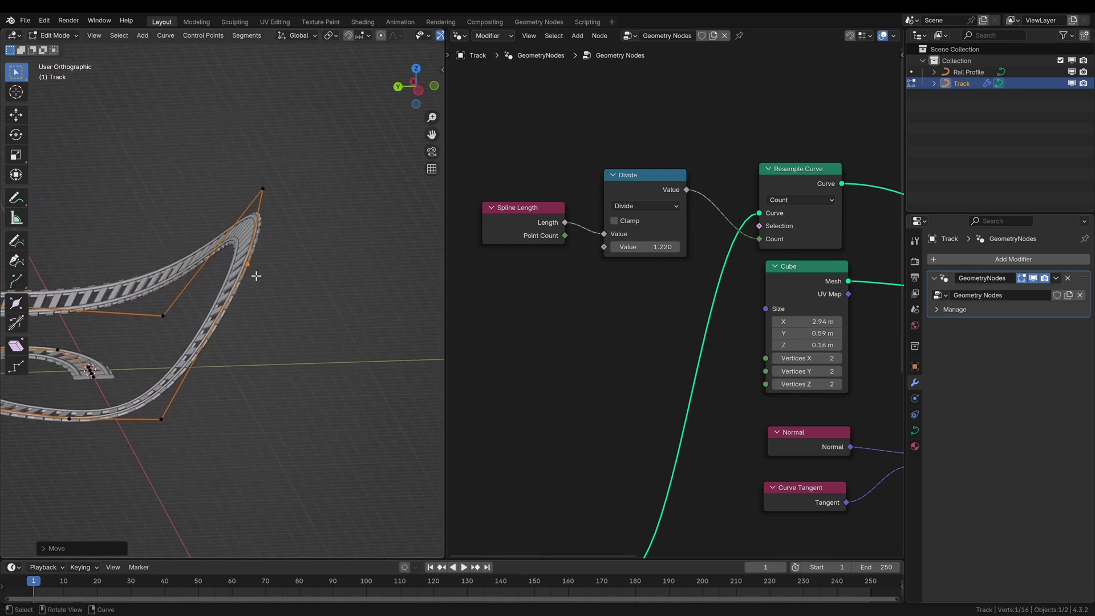
{"action": "scroll", "coordinate": [291, 258], "scroll_direction": "up", "scroll_amount": 1}
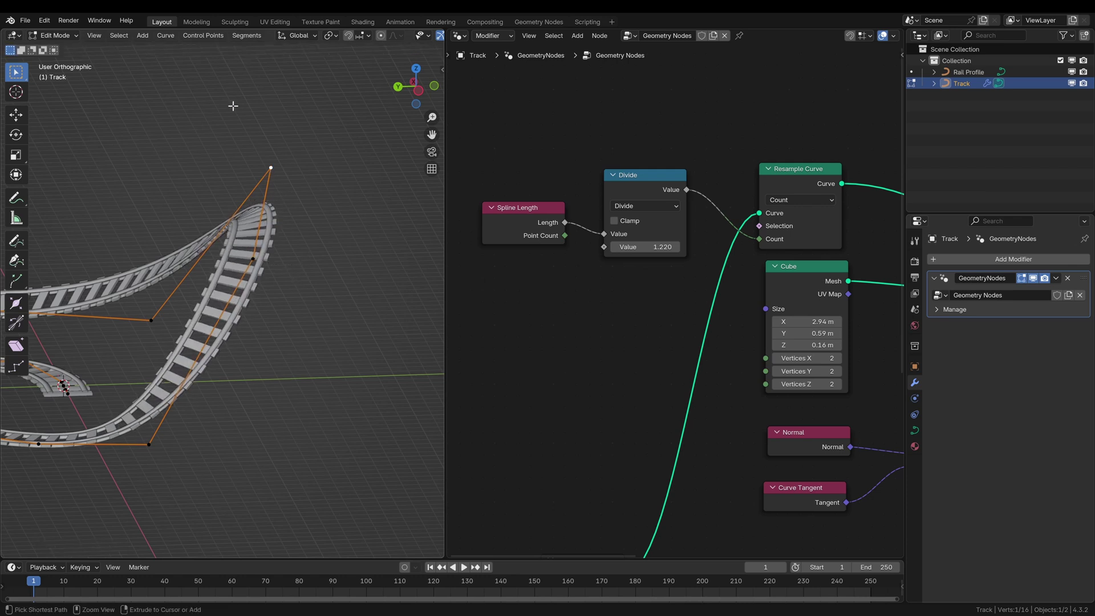
{"action": "left_click", "coordinate": [283, 121]}
Tilt the corner control point next to the raised section so the track banks through the bend
{"action": "mouse_move", "coordinate": [296, 220]}
{"action": "middle_mouse_down"}
{"action": "mouse_move", "coordinate": [244, 273]}
{"action": "mouse_move", "coordinate": [257, 343]}
{"action": "mouse_move", "coordinate": [305, 234]}
{"action": "middle_mouse_up"}
{"action": "key", "text": "ctrl+t"}
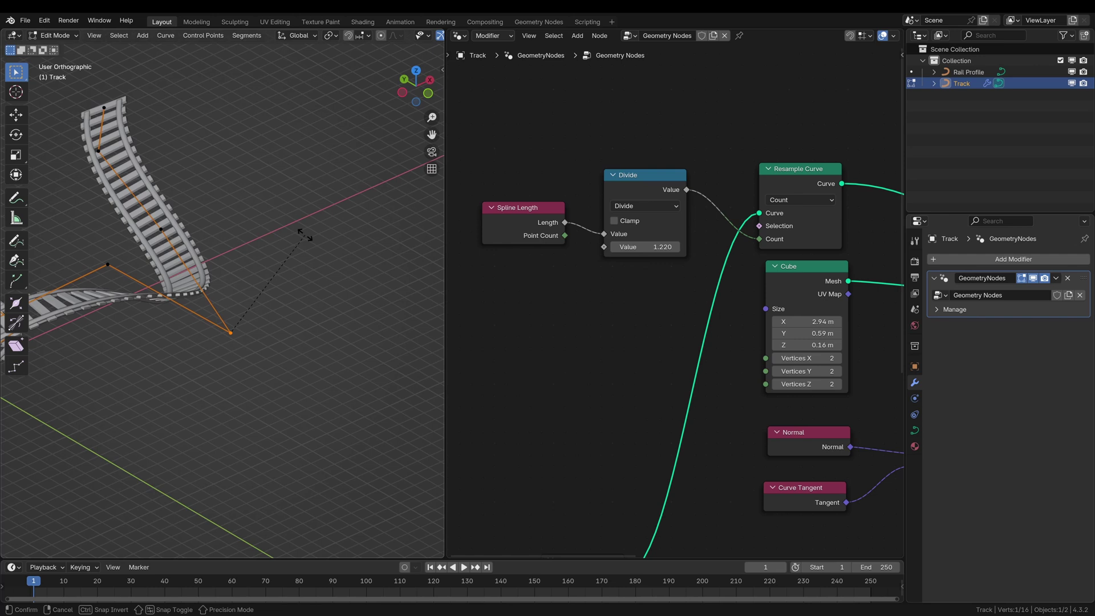
{"action": "left_click", "coordinate": [286, 334]}
Examine the tilt values of several track control points, including the track's end point, and return to Object Mode
{"action": "key", "text": "n"}
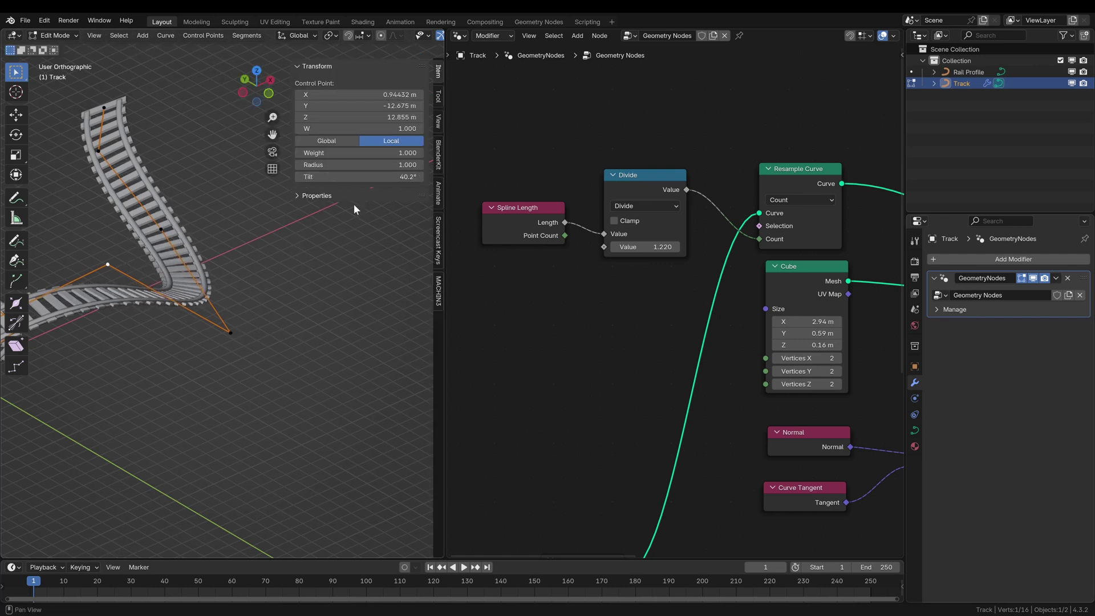
{"action": "scroll", "coordinate": [175, 271], "scroll_direction": "down", "scroll_amount": 2}
{"action": "middle_click_drag", "start_coordinate": [172, 273], "coordinate": [195, 287], "text": "shift"}
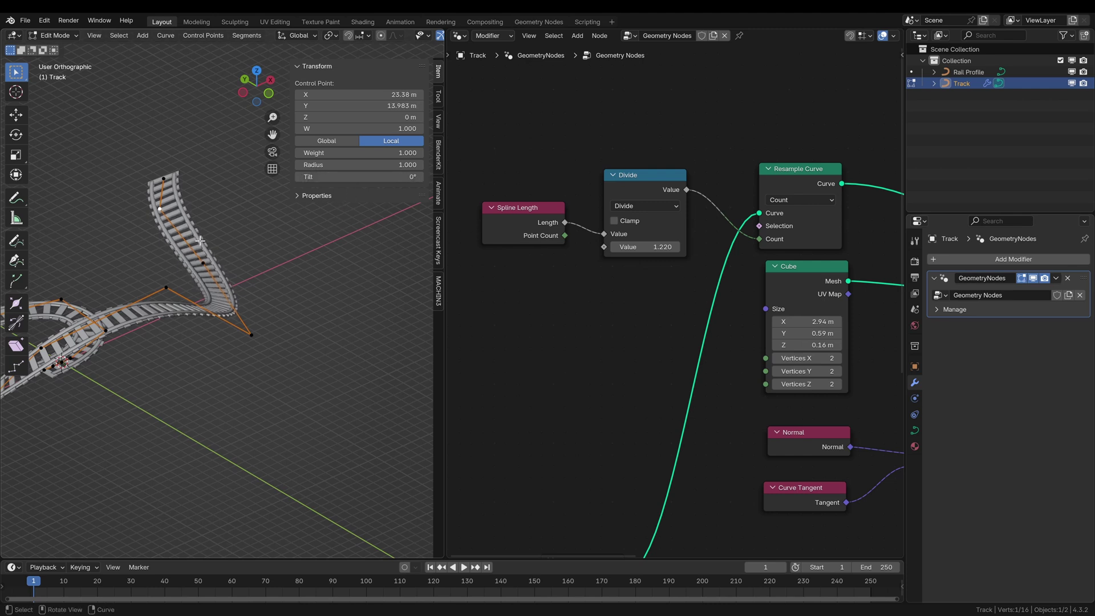
{"action": "middle_click_drag", "start_coordinate": [200, 241], "coordinate": [370, 174]}
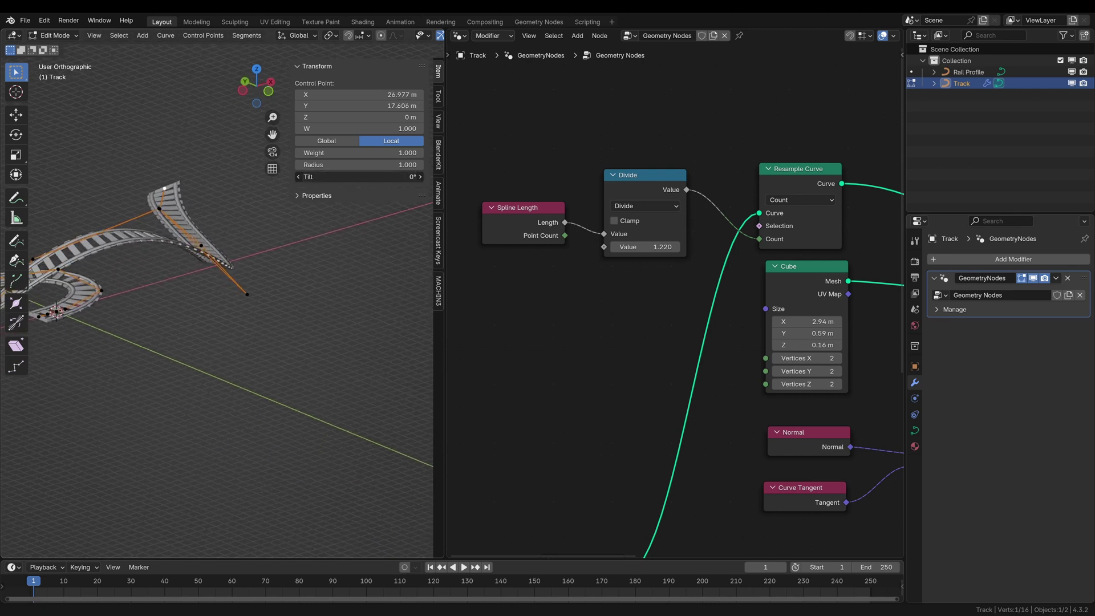
{"action": "middle_click_drag", "start_coordinate": [320, 228], "coordinate": [194, 304]}
{"action": "key", "text": "Tab"}
{"action": "key", "text": "n"}
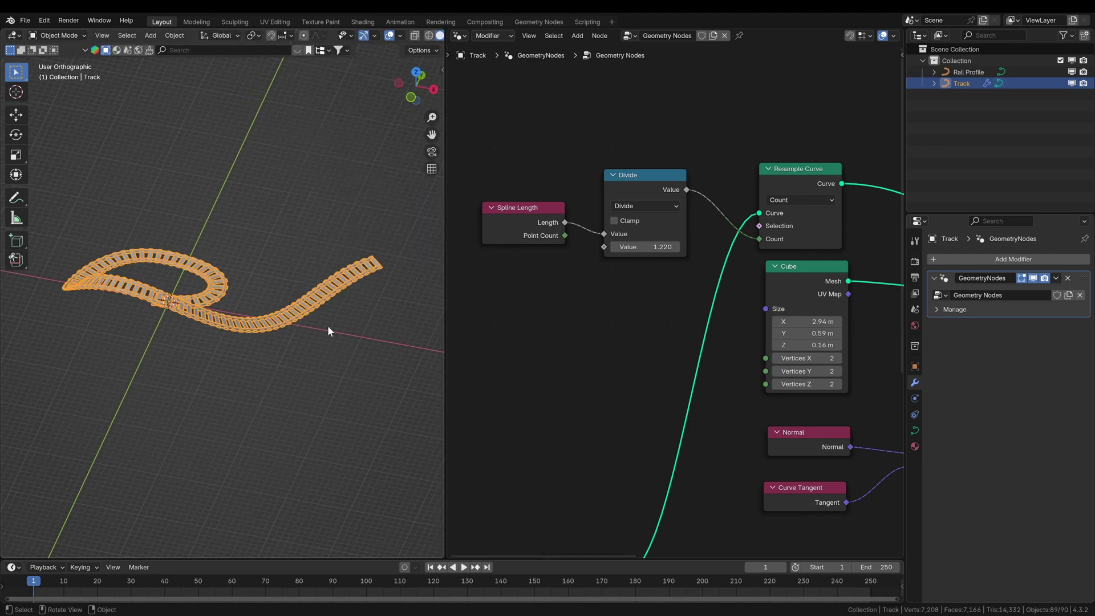
Deselect the track and inspect its overall shape and how the sleepers meet the rails at the starting end
{"action": "left_click", "coordinate": [327, 325]}
{"action": "middle_click_drag", "start_coordinate": [327, 325], "coordinate": [200, 325]}
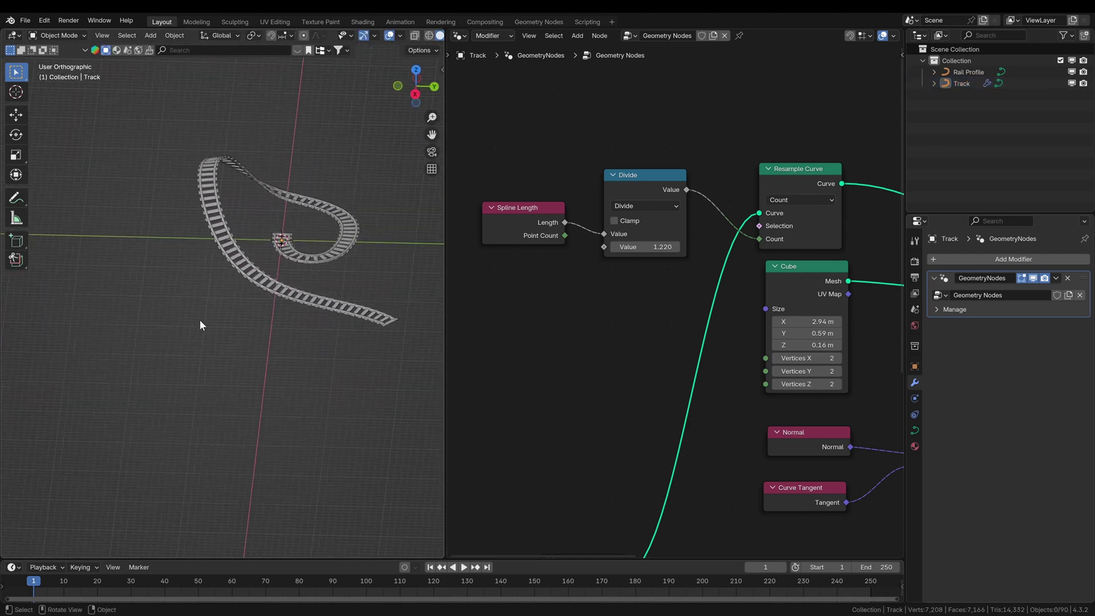
{"action": "middle_click_drag", "start_coordinate": [314, 194], "coordinate": [284, 307], "text": "shift"}
{"action": "scroll", "coordinate": [285, 307], "scroll_direction": "up", "scroll_amount": 1}
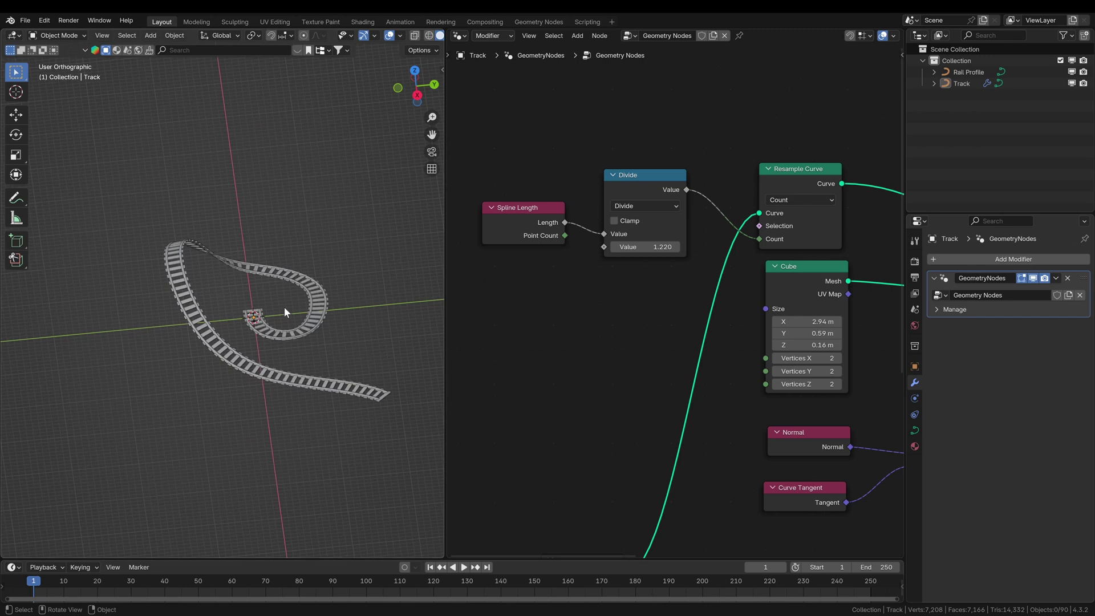
{"action": "key", "text": "KP_7"}
{"action": "scroll", "coordinate": [241, 300], "scroll_direction": "up", "scroll_amount": 6}
{"action": "scroll", "coordinate": [111, 187], "scroll_direction": "down", "scroll_amount": 3}
{"action": "middle_click_drag", "start_coordinate": [111, 187], "coordinate": [317, 207]}
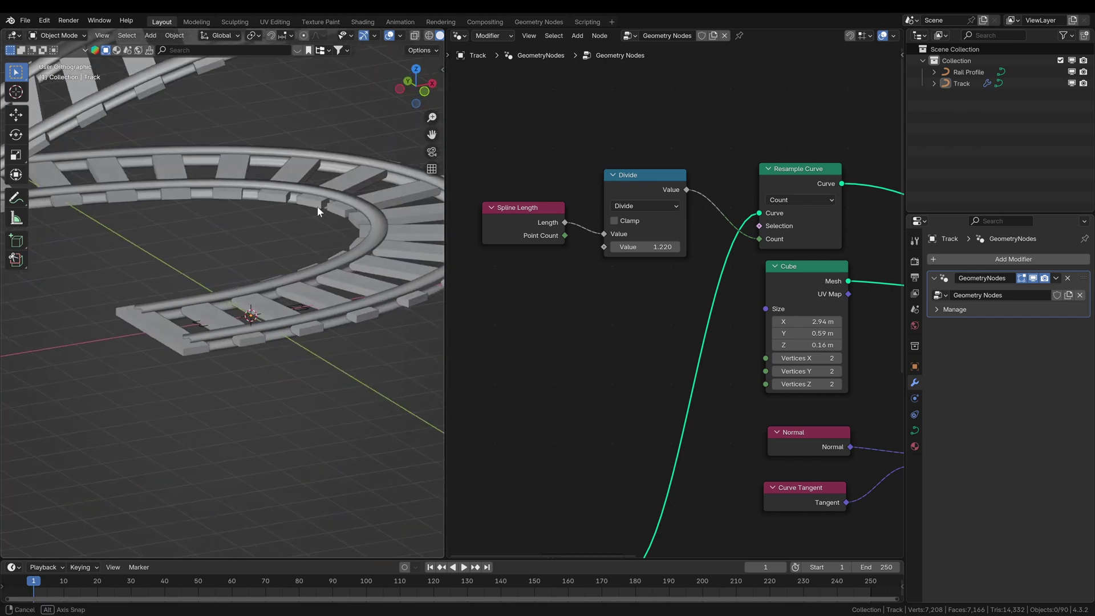
{"action": "scroll", "coordinate": [290, 310], "scroll_direction": "up", "scroll_amount": 5}
{"action": "scroll", "coordinate": [690, 304], "scroll_direction": "down", "scroll_amount": 6}
Insert a Translate Instances node between Instance on Points and Join Geometry, and set its Z translation to -0.26 m
{"action": "middle_click_drag", "start_coordinate": [690, 304], "coordinate": [758, 217]}
{"action": "key", "text": "shift+a"}
{"action": "type", "text": "transl"}
{"action": "key", "text": "Return"}
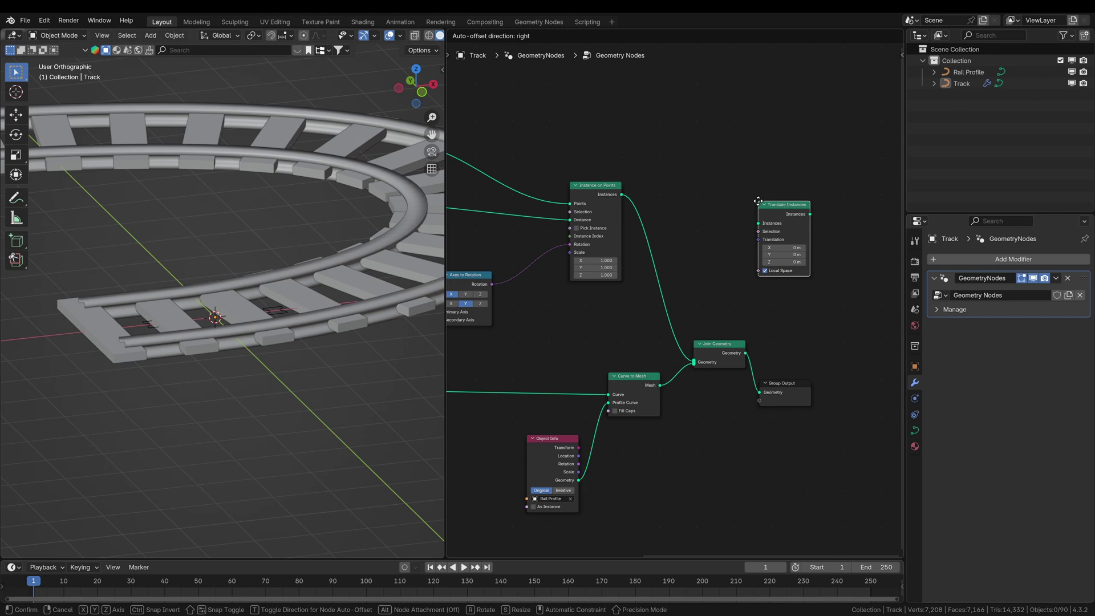
{"action": "left_click", "coordinate": [648, 216]}
{"action": "scroll", "coordinate": [651, 240], "scroll_direction": "up", "scroll_amount": 3}
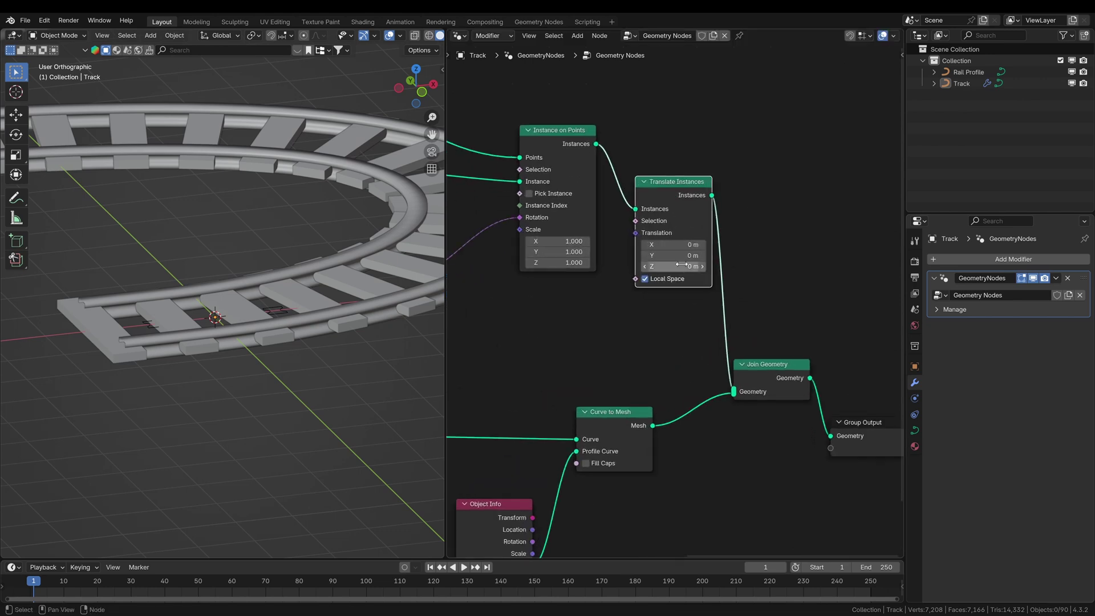
{"action": "scroll", "coordinate": [684, 251], "scroll_direction": "up", "scroll_amount": 1}
{"action": "left_click_drag", "start_coordinate": [682, 291], "coordinate": [656, 291]}
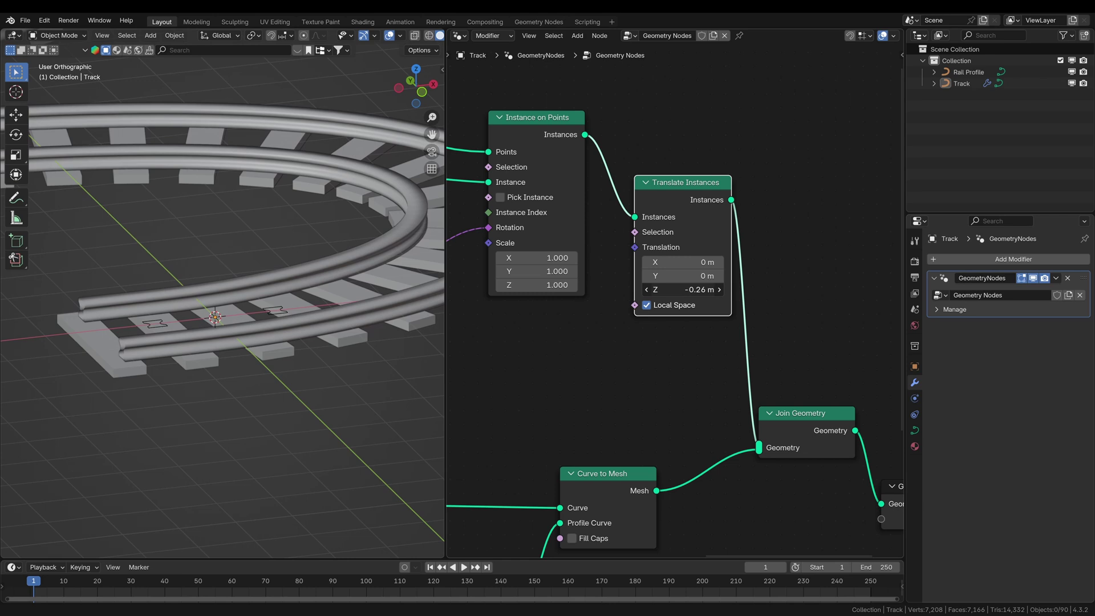
Inspect the lowered sleepers along the track and the rail ends at the start of the track up close
{"action": "middle_click_drag", "start_coordinate": [311, 314], "coordinate": [242, 273]}
{"action": "scroll", "coordinate": [269, 298], "scroll_direction": "up", "scroll_amount": 3}
{"action": "scroll", "coordinate": [200, 303], "scroll_direction": "down", "scroll_amount": 9}
{"action": "scroll", "coordinate": [243, 273], "scroll_direction": "up", "scroll_amount": 4}
{"action": "middle_click_drag", "start_coordinate": [242, 272], "coordinate": [323, 229], "text": "shift"}
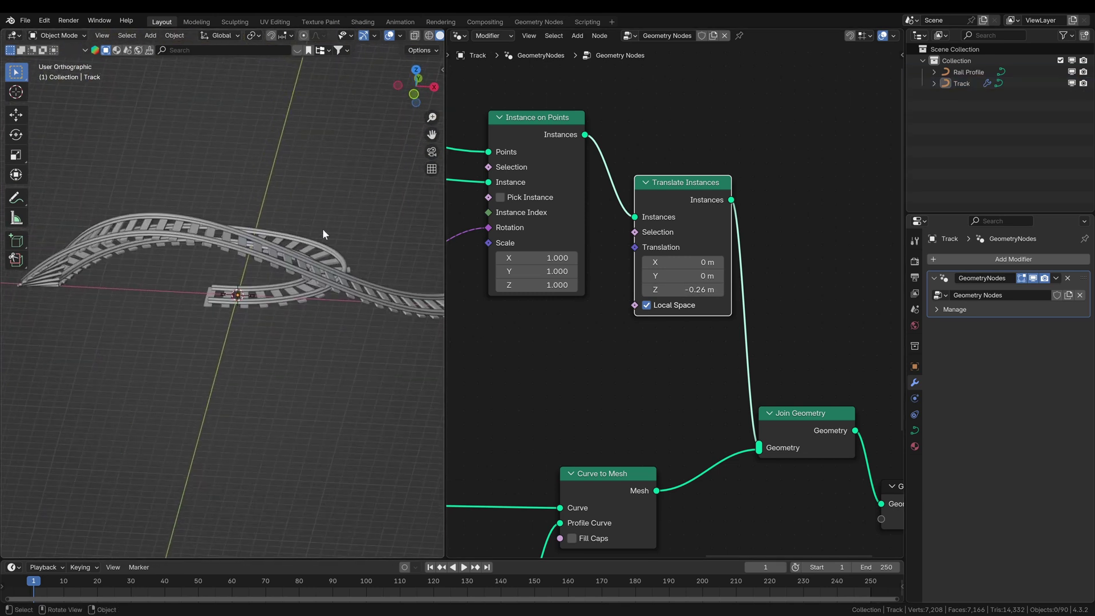
{"action": "scroll", "coordinate": [220, 289], "scroll_direction": "up", "scroll_amount": 8}
{"action": "scroll", "coordinate": [220, 290], "scroll_direction": "up", "scroll_amount": 4}
{"action": "middle_click_drag", "start_coordinate": [220, 289], "coordinate": [285, 279]}
{"action": "scroll", "coordinate": [660, 341], "scroll_direction": "down", "scroll_amount": 8}
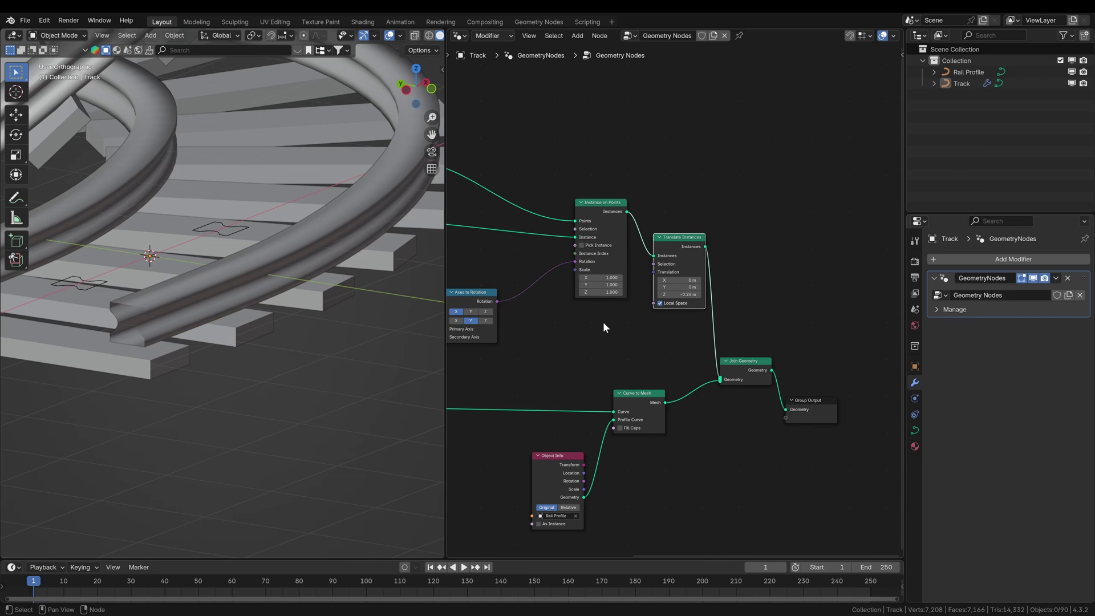
Enable Fill Caps on the Curve to Mesh node to close the rail ends
{"action": "middle_click_drag", "start_coordinate": [616, 429], "coordinate": [631, 311]}
{"action": "scroll", "coordinate": [631, 311], "scroll_direction": "up", "scroll_amount": 7}
{"action": "middle_click_drag", "start_coordinate": [129, 289], "coordinate": [200, 299]}
Insert a Smooth by Angle node between Curve to Mesh and Join Geometry, with the angle at 30°
{"action": "key", "text": "shift+a"}
{"action": "type", "text": "smooth by"}
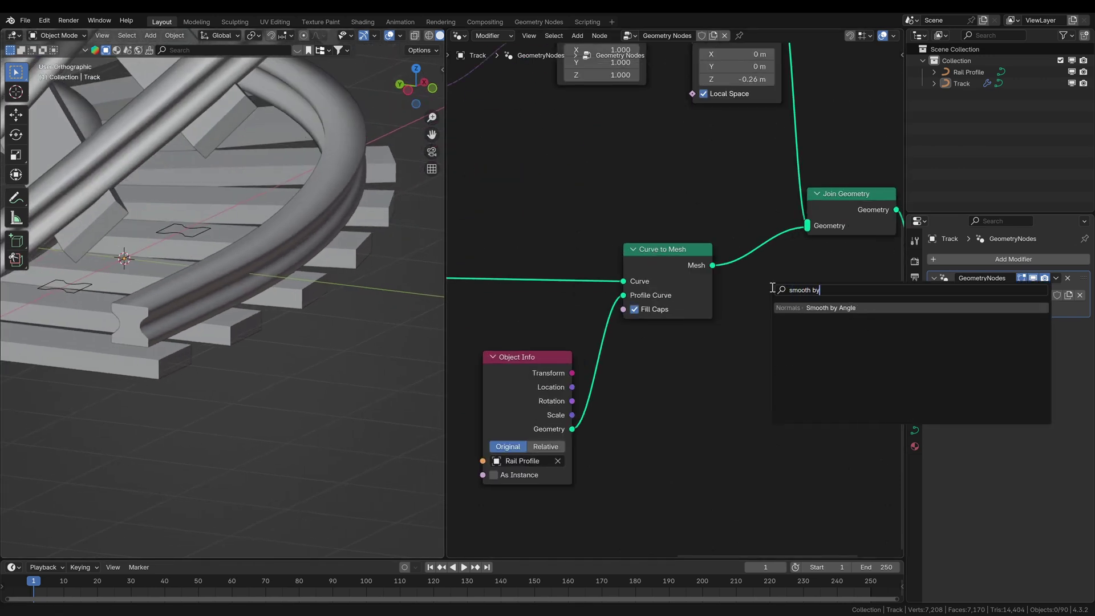
{"action": "key", "text": "Return"}
{"action": "left_click", "coordinate": [748, 249]}
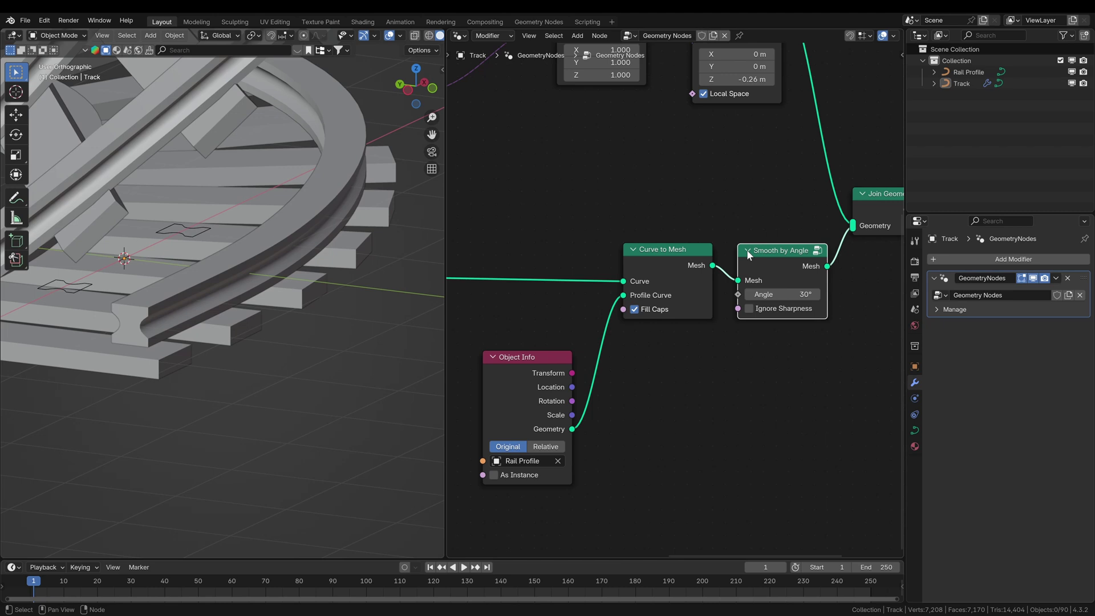
{"action": "scroll", "coordinate": [271, 246], "scroll_direction": "down", "scroll_amount": 5}
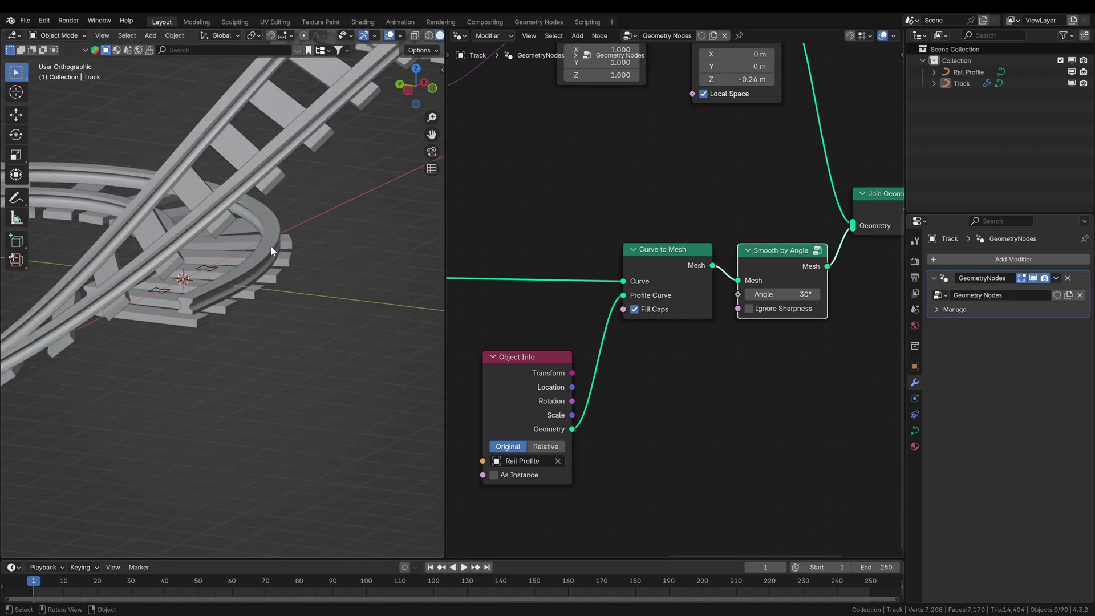
Extrude six new control points from the track's end to form a vertical loop that exits past its entry
{"action": "middle_click_drag", "start_coordinate": [244, 251], "coordinate": [220, 337]}
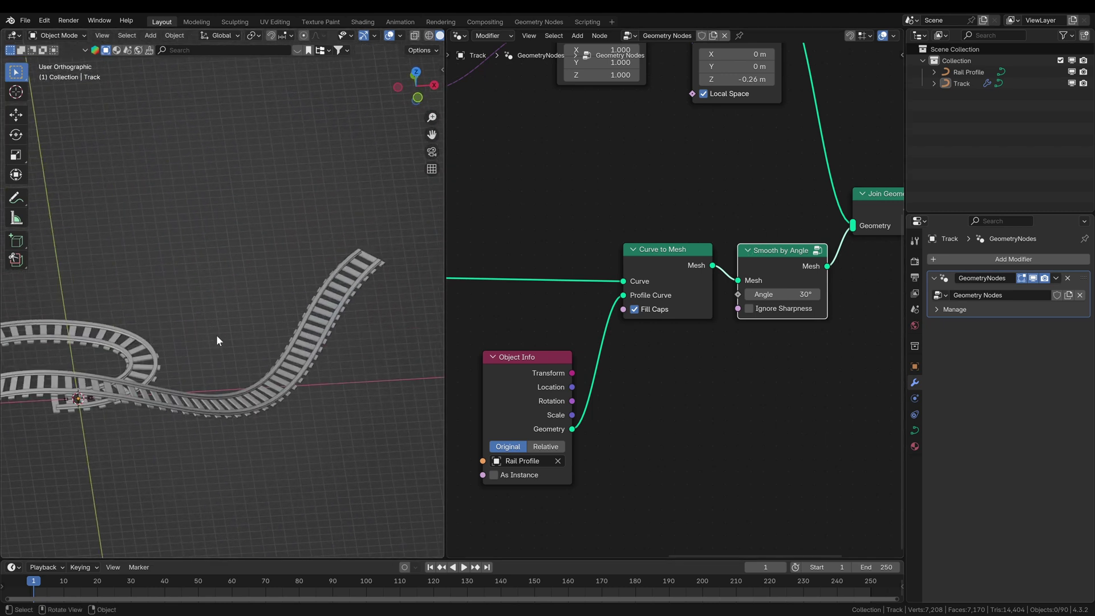
{"action": "key", "text": "Tab"}
{"action": "middle_click_drag", "start_coordinate": [374, 318], "coordinate": [341, 246]}
{"action": "key", "text": "e"}
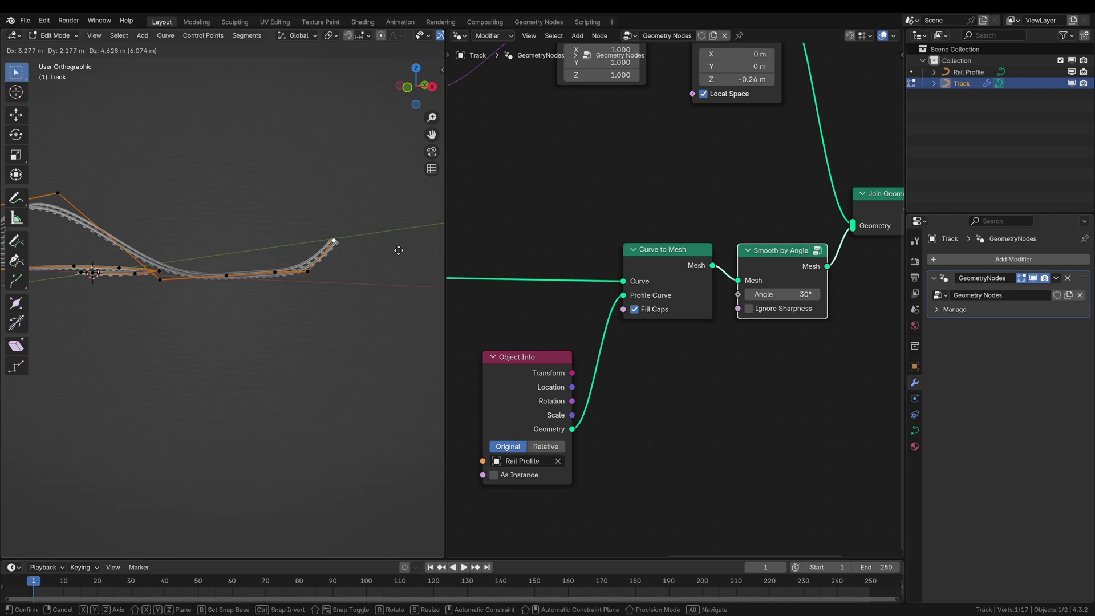
{"action": "left_click", "coordinate": [411, 196]}
{"action": "key", "text": "e"}
{"action": "left_click", "coordinate": [344, 116]}
{"action": "key", "text": "e"}
{"action": "left_click", "coordinate": [219, 98]}
{"action": "key", "text": "e"}
{"action": "key", "text": "e"}
{"action": "left_click", "coordinate": [427, 291]}
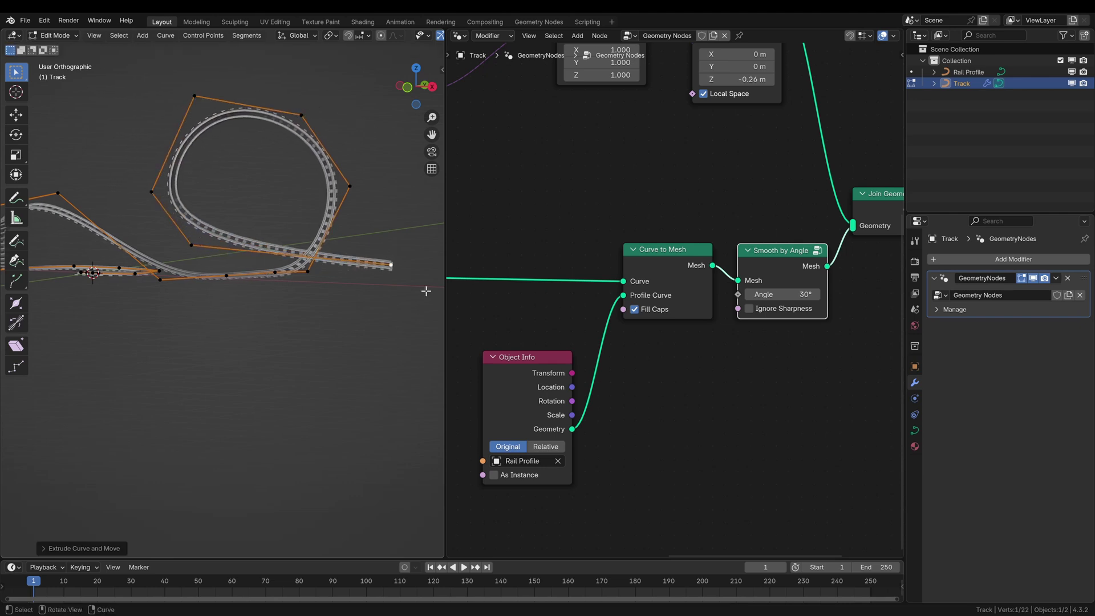
Move the track's end control point sideways to separate the loop's exit from its entry, leave Edit Mode and deselect everything
{"action": "middle_click_drag", "start_coordinate": [248, 267], "coordinate": [346, 285]}
{"action": "key", "text": "g"}
{"action": "left_click", "coordinate": [335, 264]}
{"action": "middle_click_drag", "start_coordinate": [346, 285], "coordinate": [270, 288]}
{"action": "key", "text": "Tab"}
{"action": "key", "text": "a"}
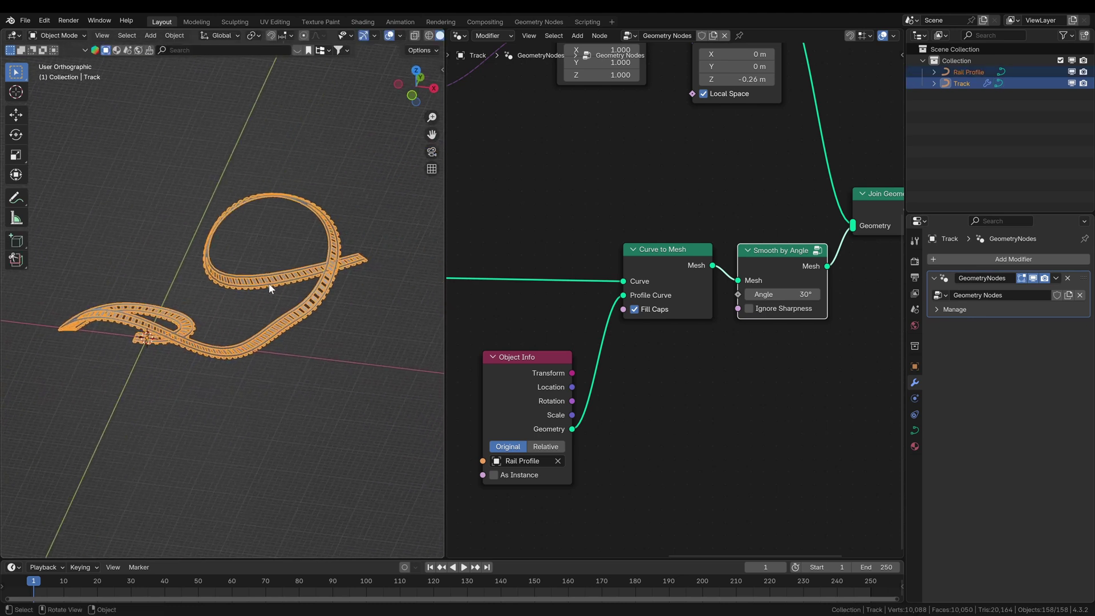
{"action": "key", "text": "alt+a"}
Widen the node editor so the whole railway node tree fits in it
{"action": "scroll", "coordinate": [665, 307], "scroll_direction": "down", "scroll_amount": 15}
{"action": "middle_click_drag", "start_coordinate": [660, 309], "coordinate": [728, 338]}
{"action": "scroll", "coordinate": [727, 338], "scroll_direction": "up", "scroll_amount": 2}
{"action": "left_click_drag", "start_coordinate": [446, 241], "coordinate": [305, 232]}
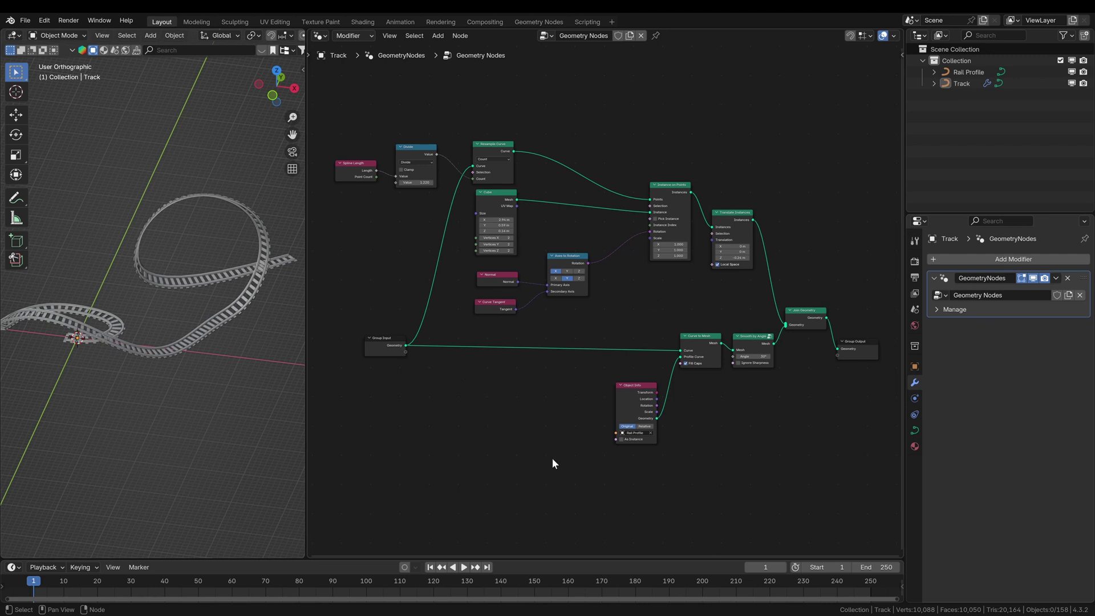
Move the Object Info, Curve to Mesh and Smooth by Angle nodes clear of the sleeper nodes and frame them as "Rails"
{"action": "left_click_drag", "start_coordinate": [552, 458], "coordinate": [765, 321]}
{"action": "key", "text": "g"}
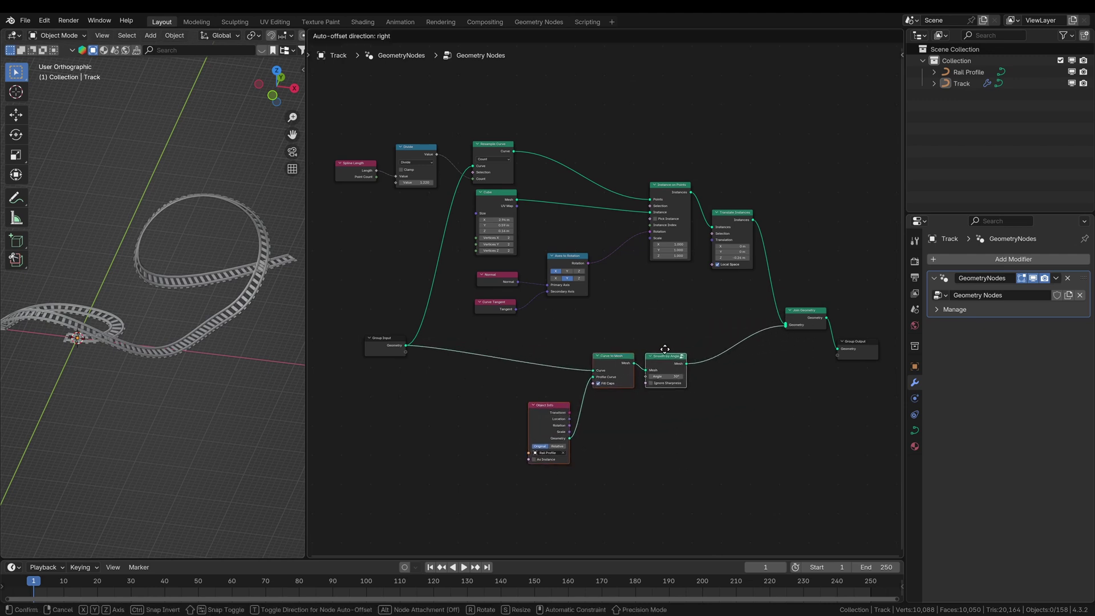
{"action": "left_click", "coordinate": [660, 350]}
{"action": "key", "text": "ctrl+j"}
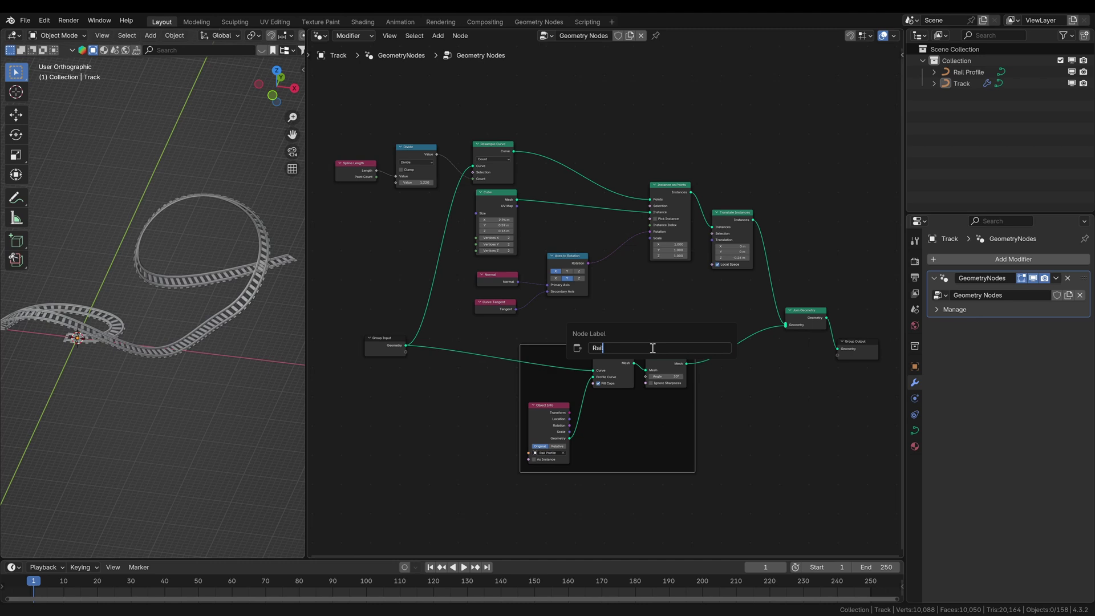
Frame all the sleeper nodes, from Spline Length to Translate Instances, and label the frame "Boards"
{"action": "left_click_drag", "start_coordinate": [329, 91], "coordinate": [749, 313]}
{"action": "key", "text": "ctrl+j"}
{"action": "key", "text": "F2"}
{"action": "type", "text": "Boards"}
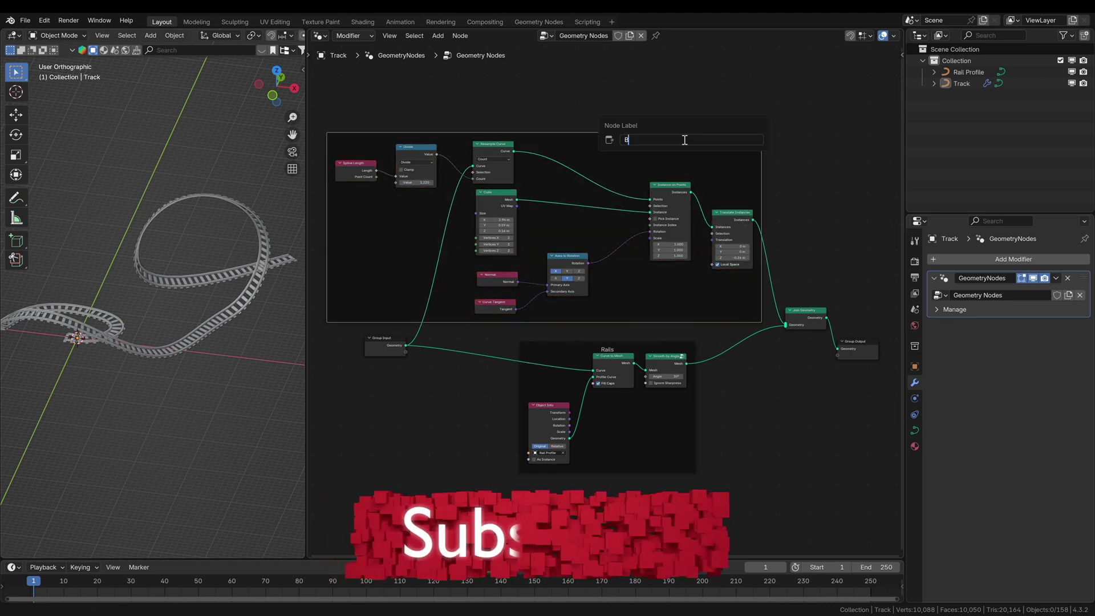
{"action": "key", "text": "Return"}
{"action": "left_click", "coordinate": [800, 197]}
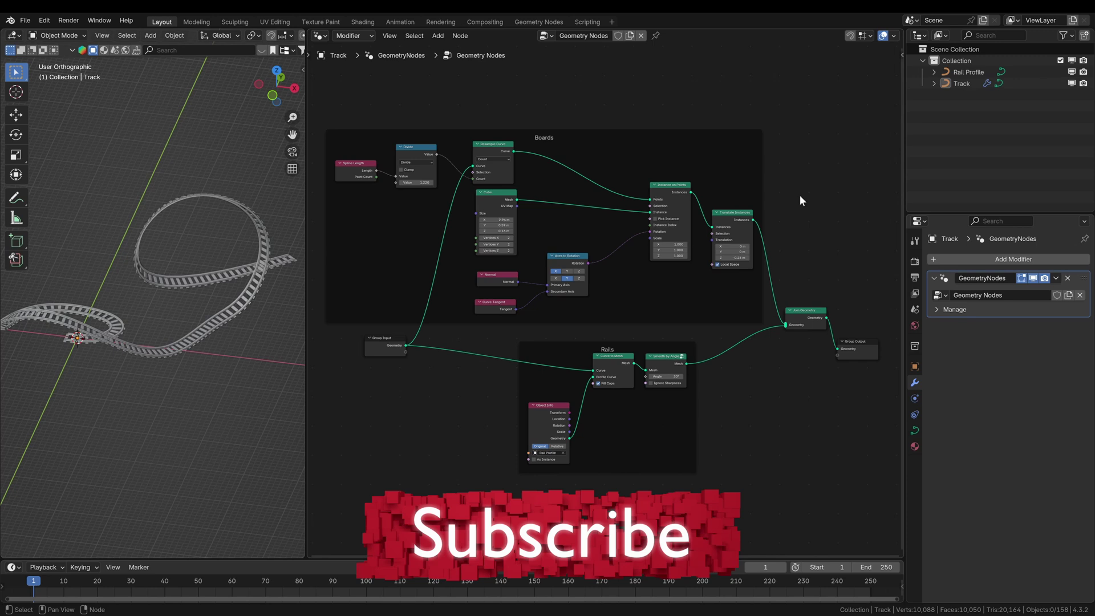